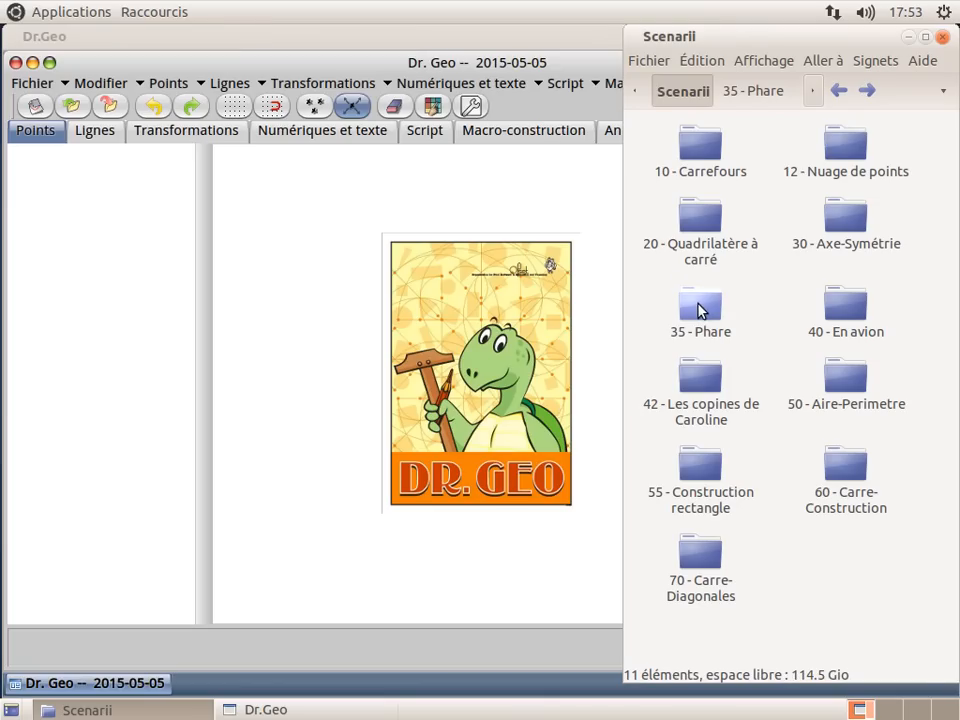
Step: Load Phare.fgeo from the 35 - Phare folder into Dr. Geo
double_click(703, 313)
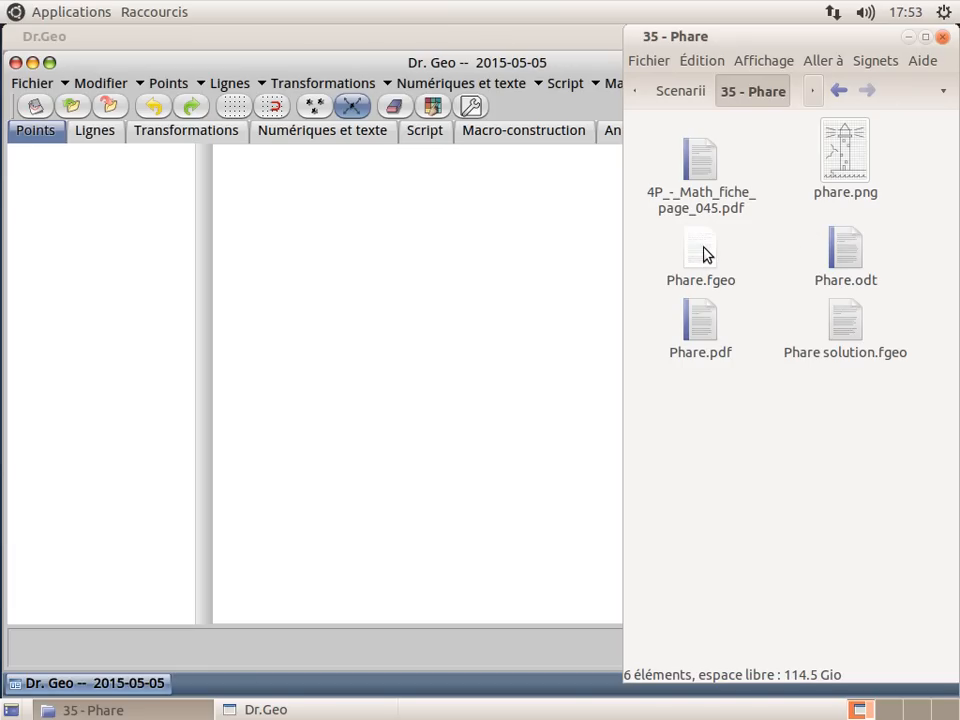
drag(700, 257, 396, 360)
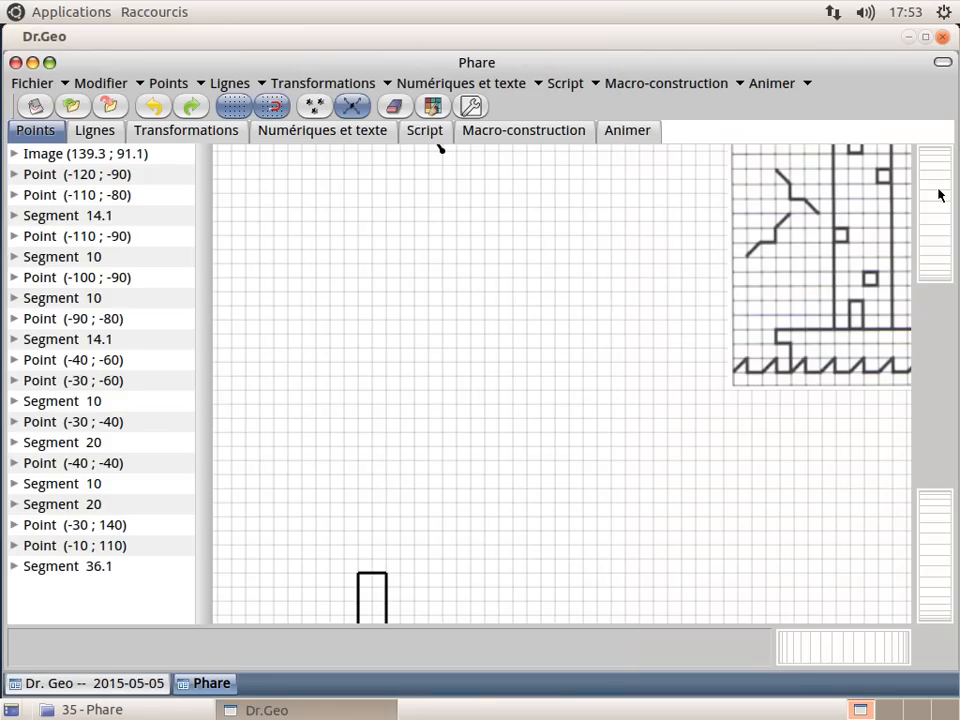
Step: Move the lighthouse reference image closer to the starting shapes, just beside the black rectangle
mouse_move(940, 195)
mouse_down()
mouse_move(940, 152)
mouse_move(946, 232)
mouse_up()
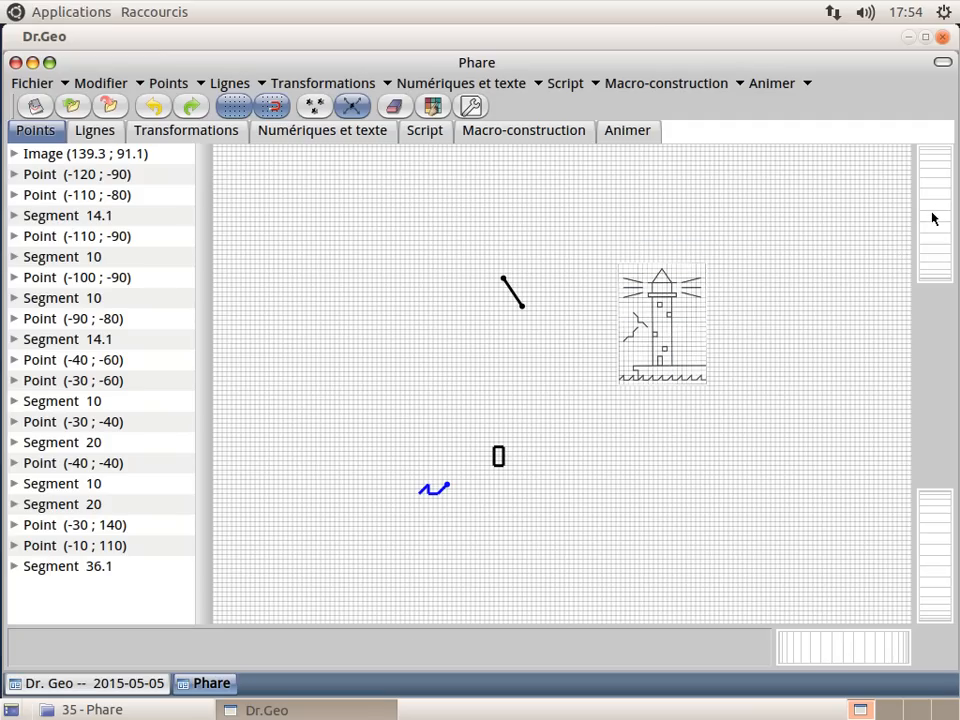
scroll(930, 220, up, 5)
scroll(931, 219, down, 5)
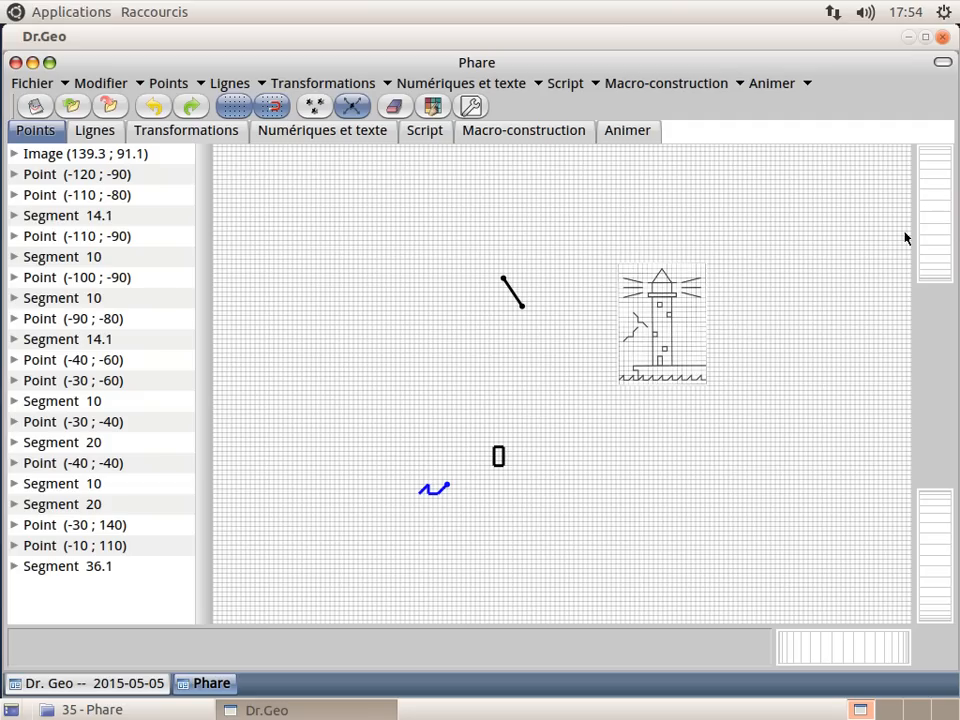
scroll(934, 190, up, 5)
scroll(935, 191, down, 5)
scroll(933, 183, up, 5)
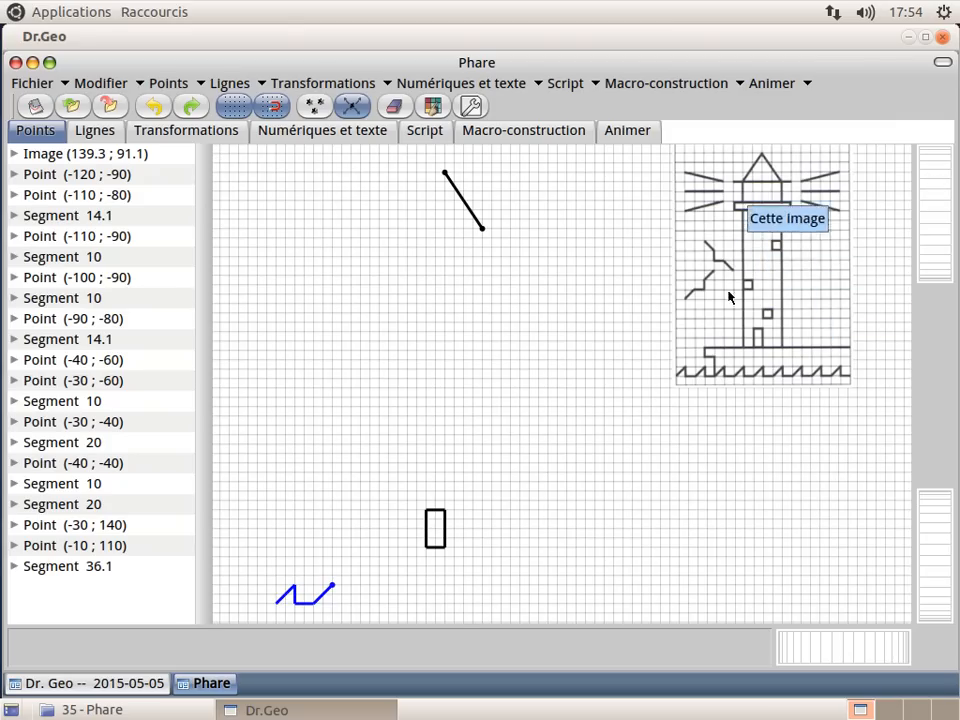
drag(790, 290, 592, 504)
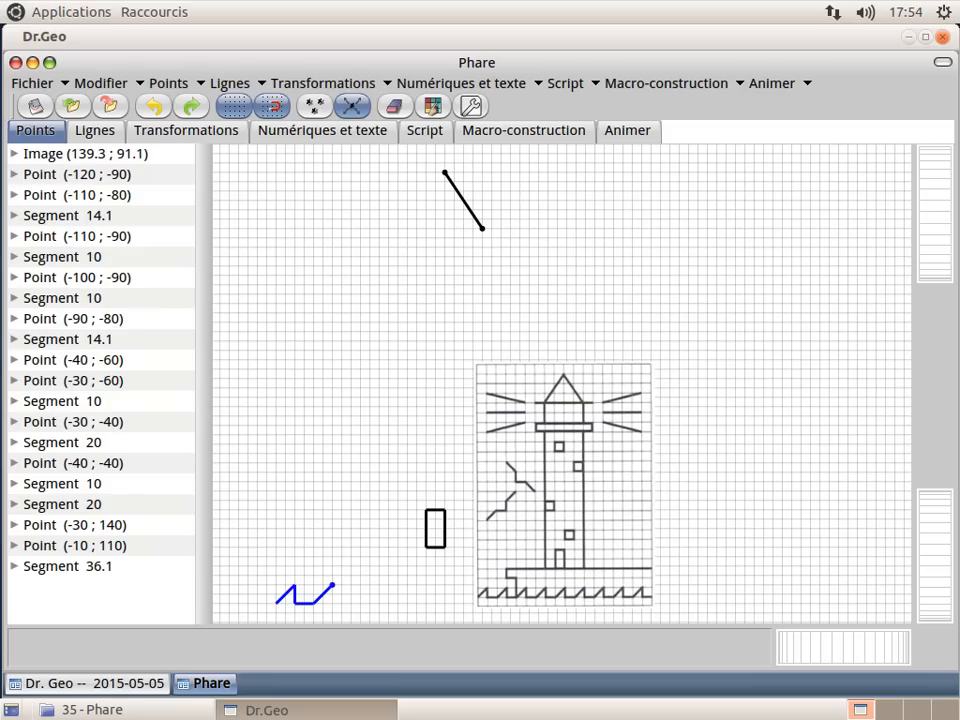
Step: Draw a vertical segment 10 units long from the blue wave's end point at (-90 ; -80) down to (-90 ; -90)
drag(385, 480, 537, 315)
scroll(454, 352, up, 3)
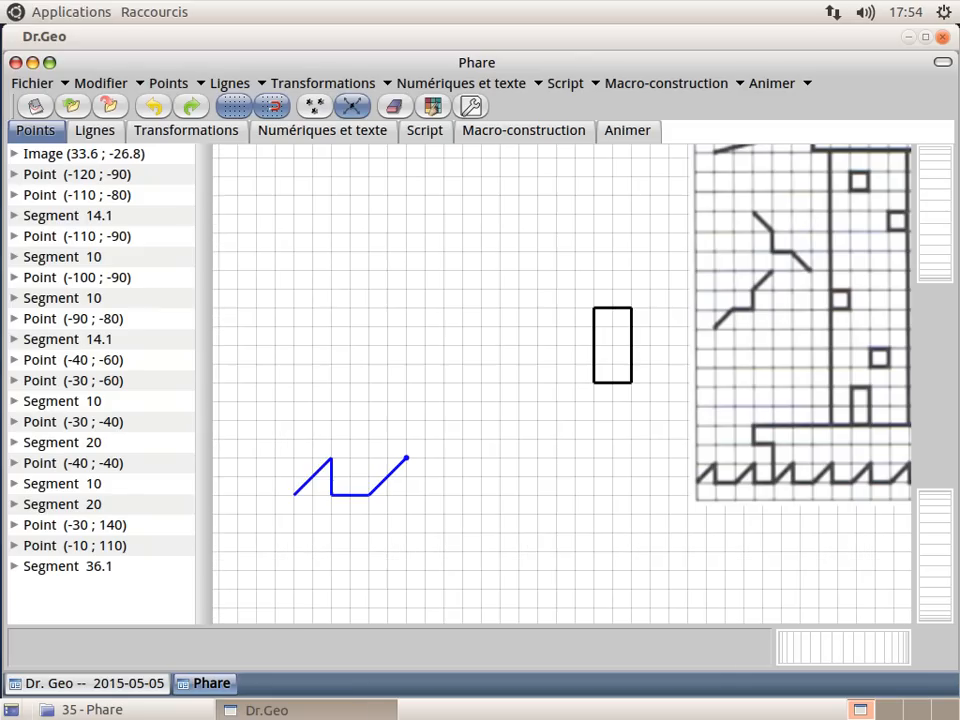
drag(568, 394, 537, 373)
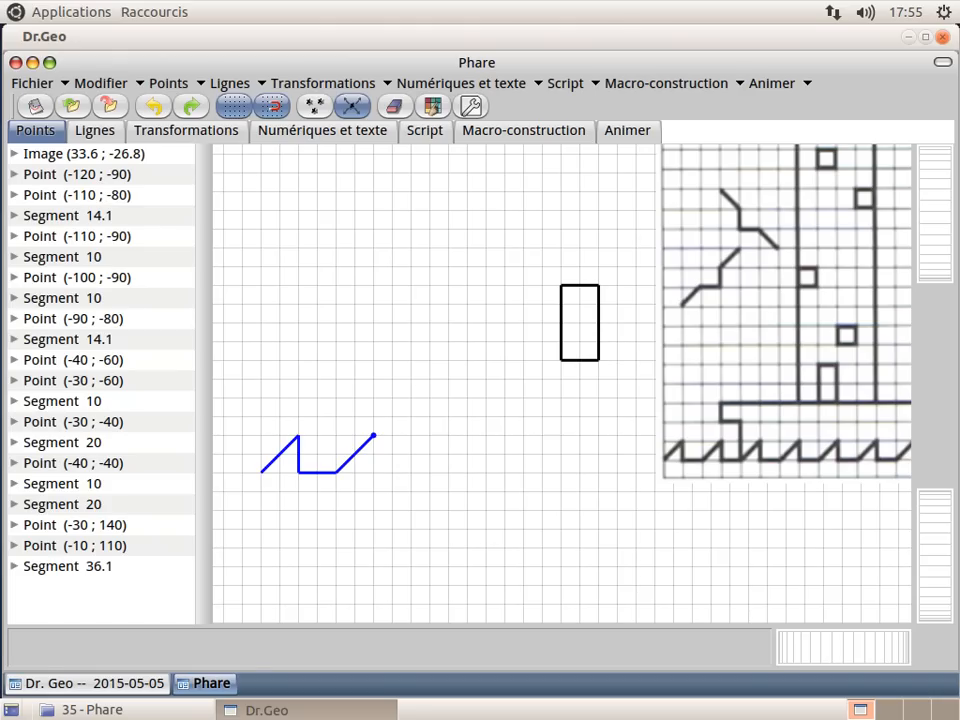
click(97, 138)
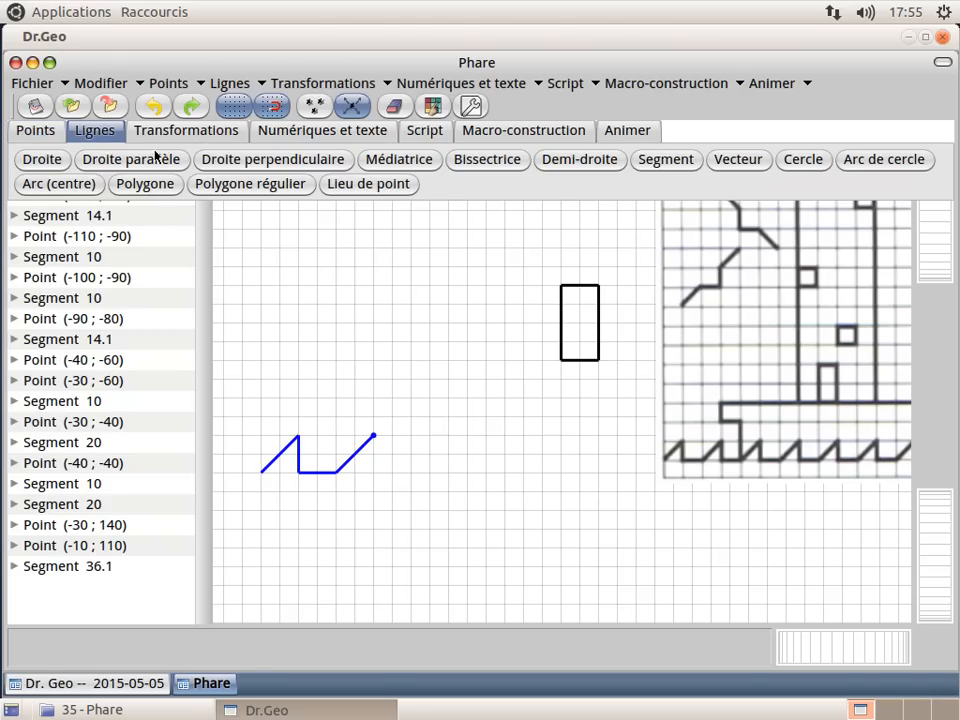
click(657, 161)
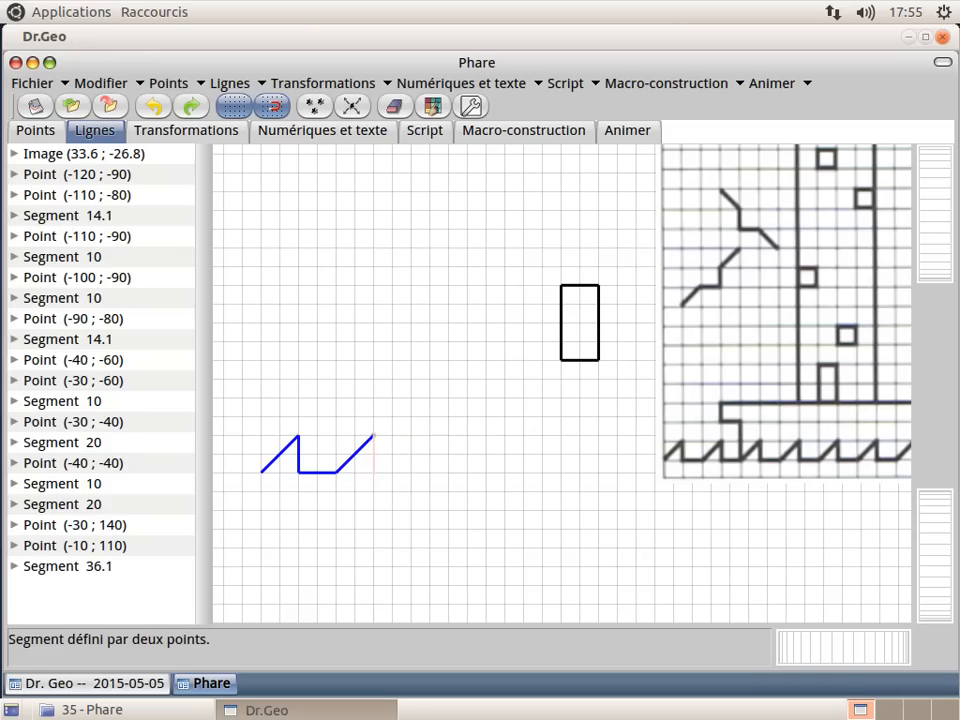
click(373, 436)
click(373, 471)
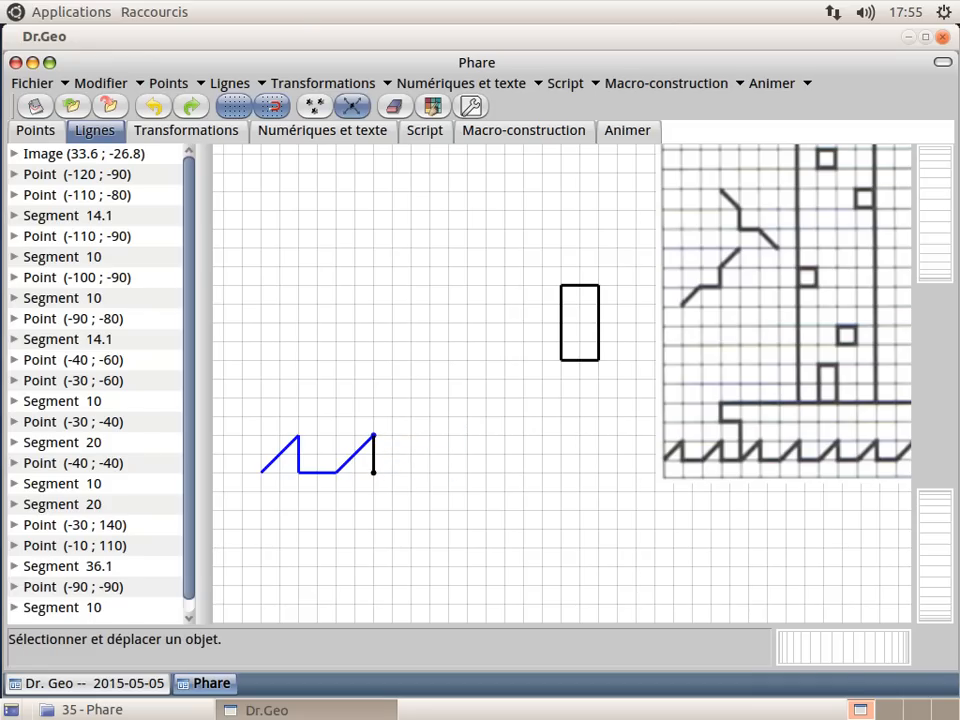
Step: Set the default Segment colour to blue in the Dr. Geo style preferences
click(32, 62)
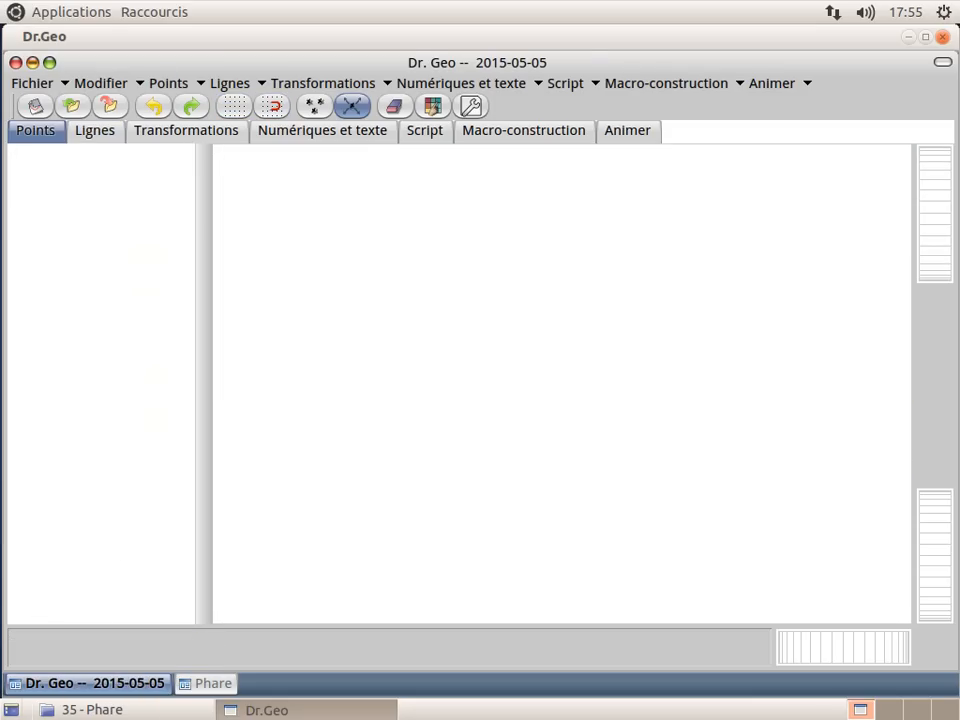
click(32, 62)
click(270, 146)
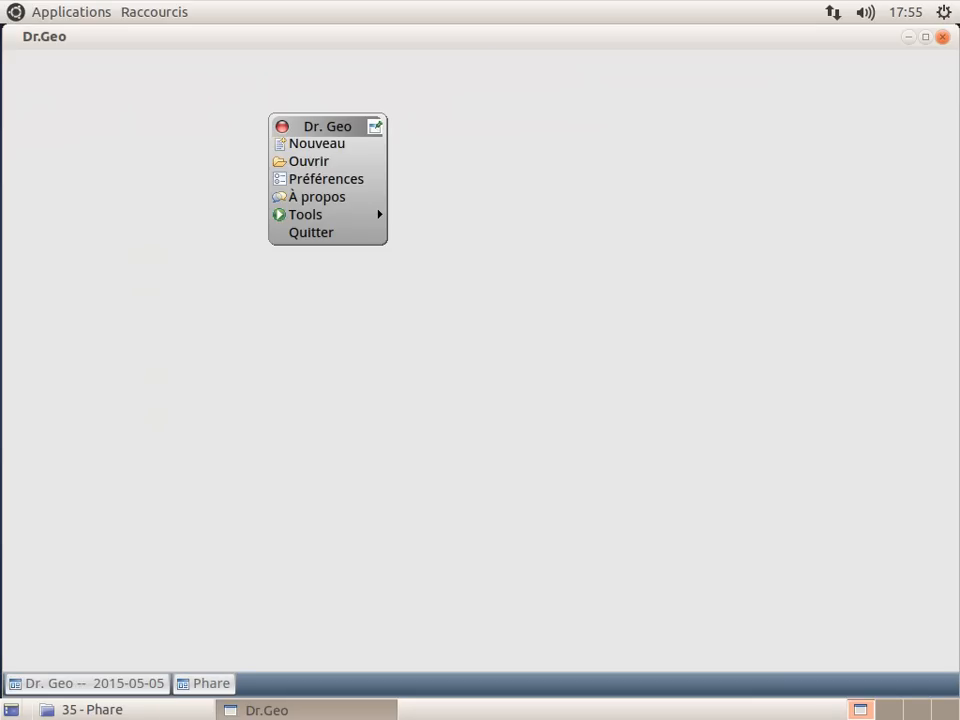
click(308, 184)
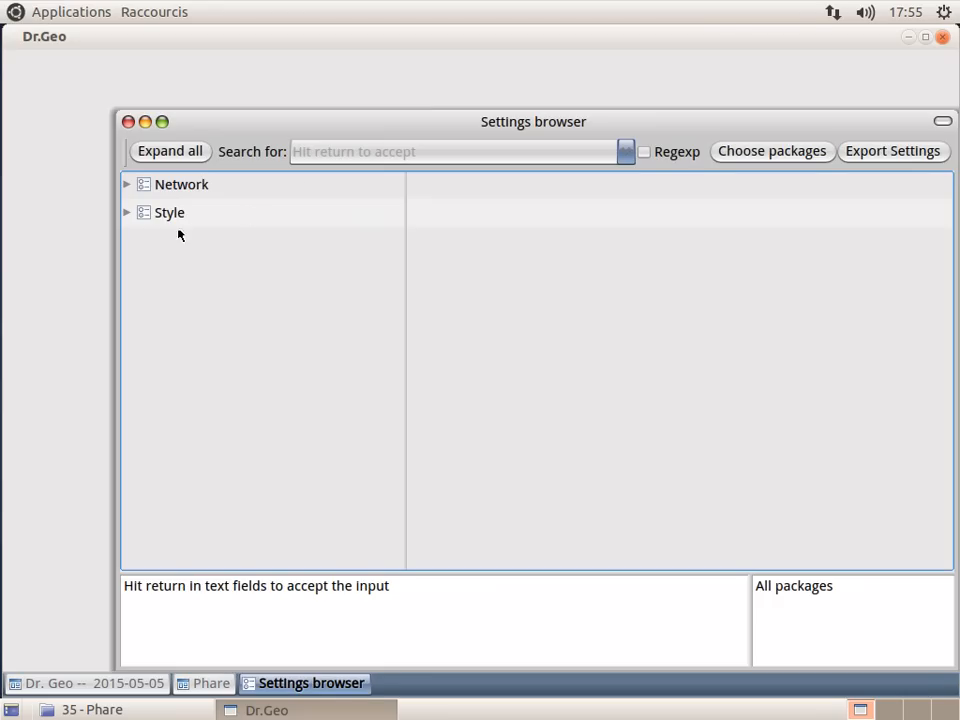
click(128, 213)
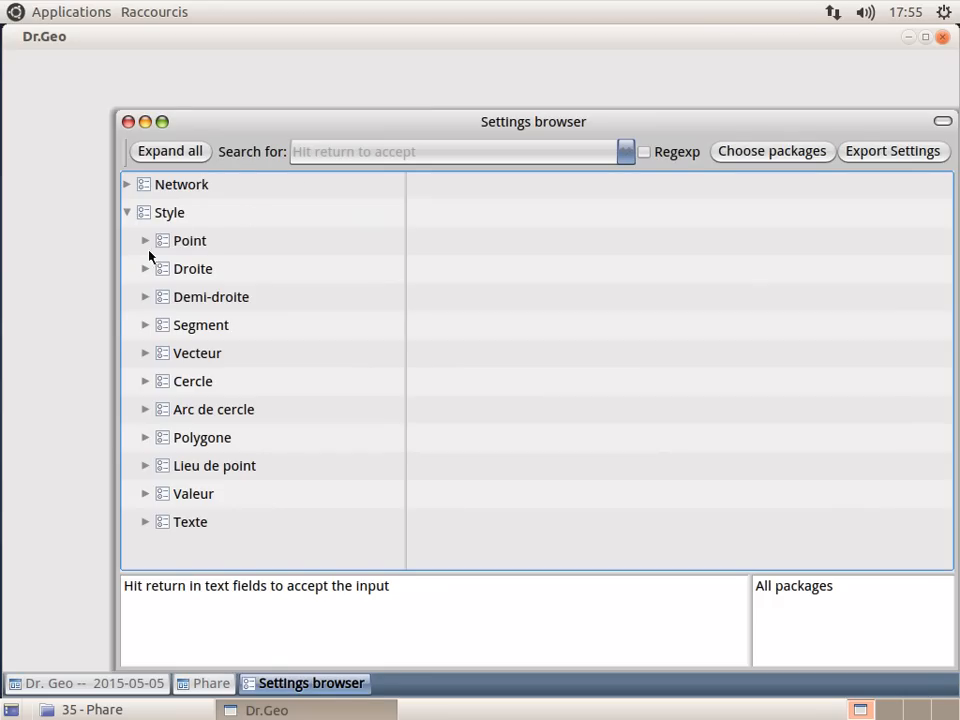
click(145, 325)
click(429, 358)
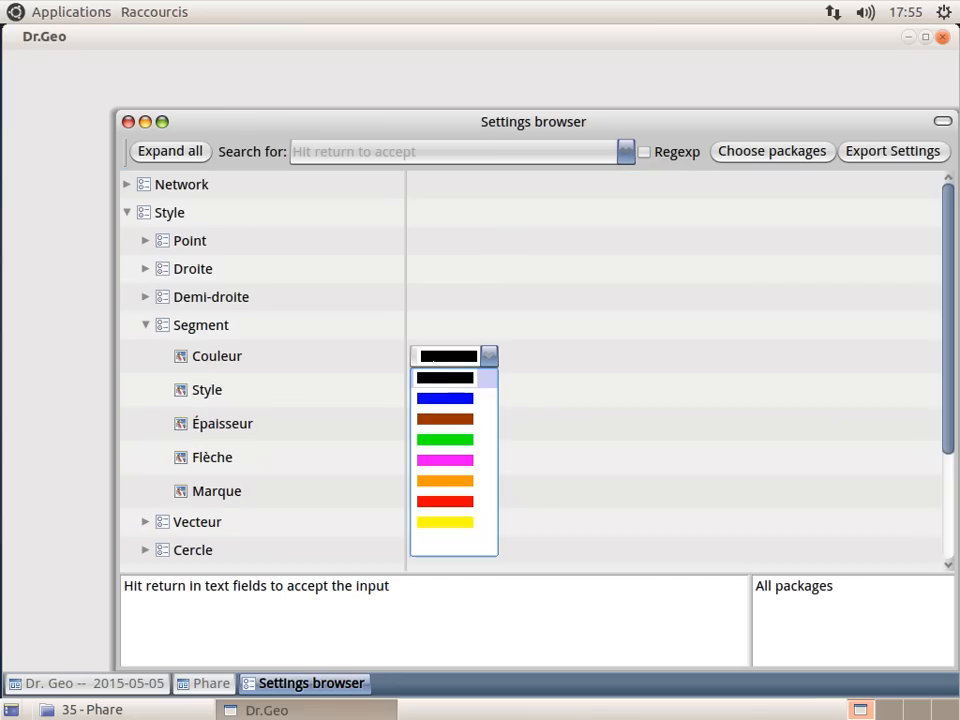
click(441, 399)
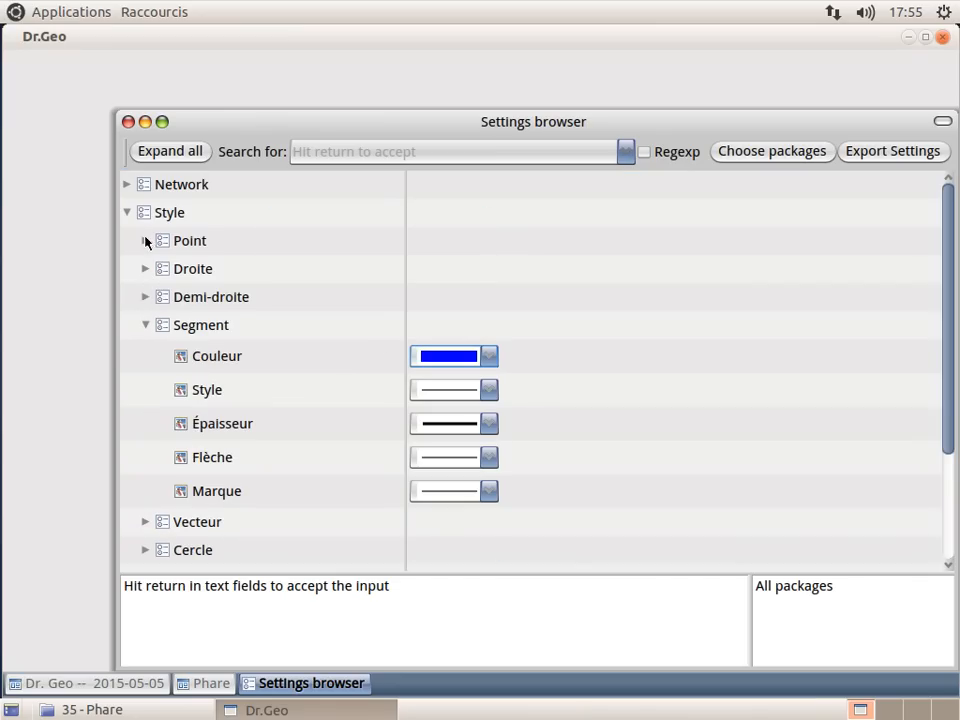
Step: Set the default Point colour to blue and narrow the settings window from its left edge
click(145, 240)
click(449, 272)
click(453, 316)
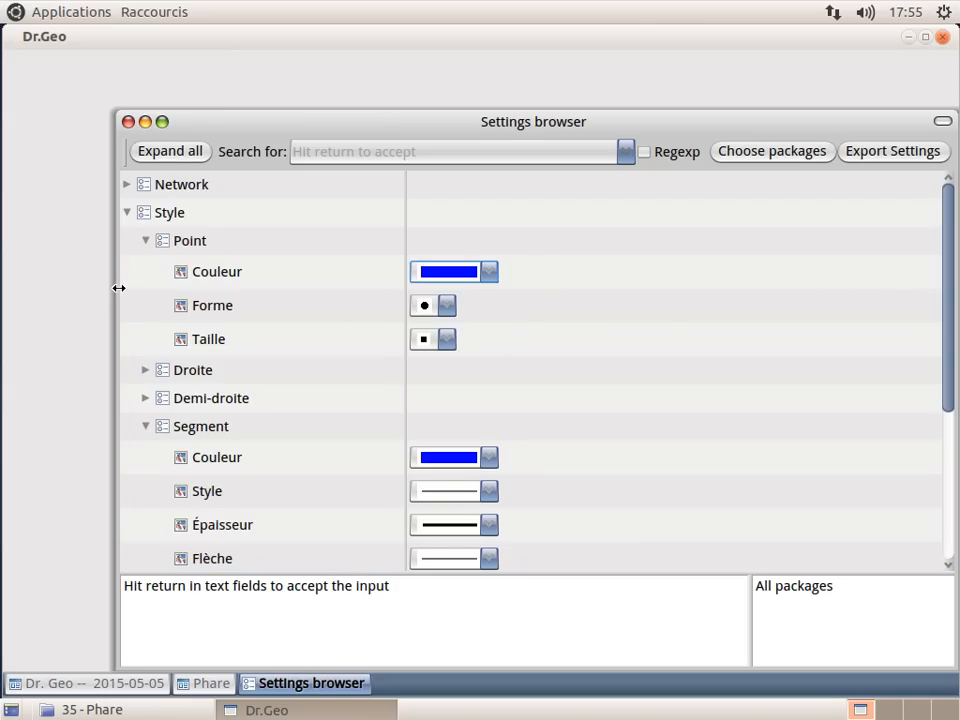
drag(118, 288, 520, 295)
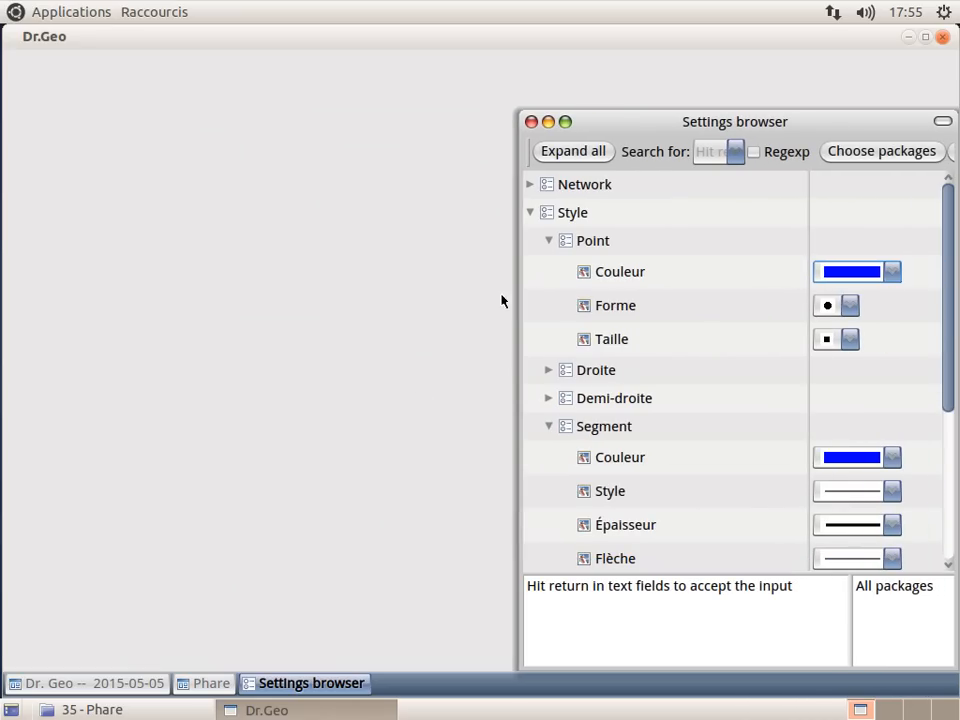
Step: In the Phare sketch, draw a horizontal segment two grid squares long rightward from the black segment's lower end
click(210, 684)
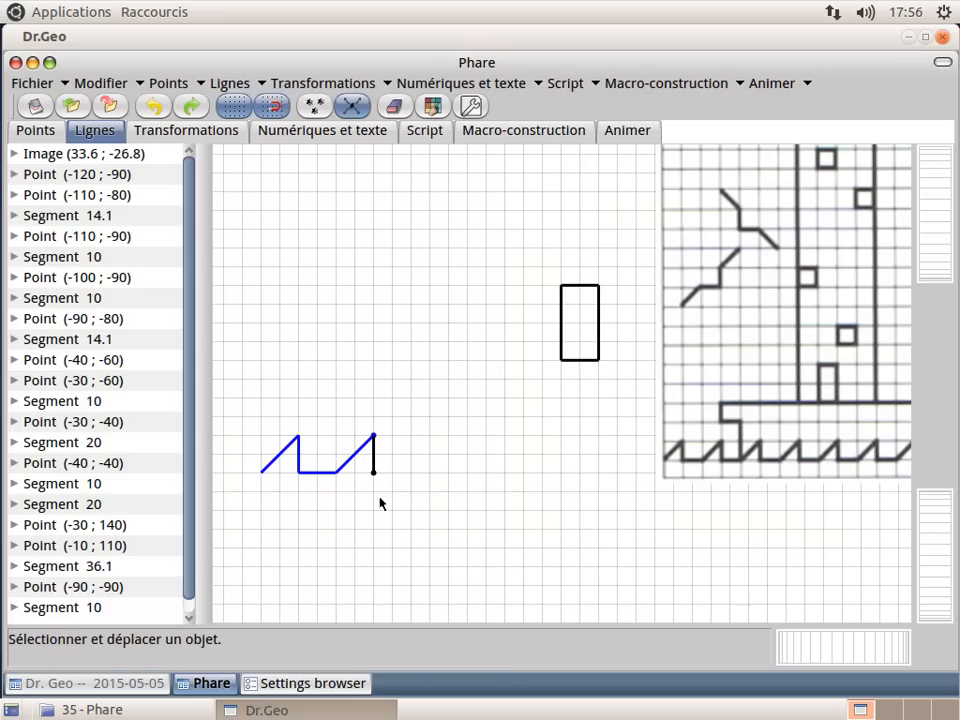
click(93, 130)
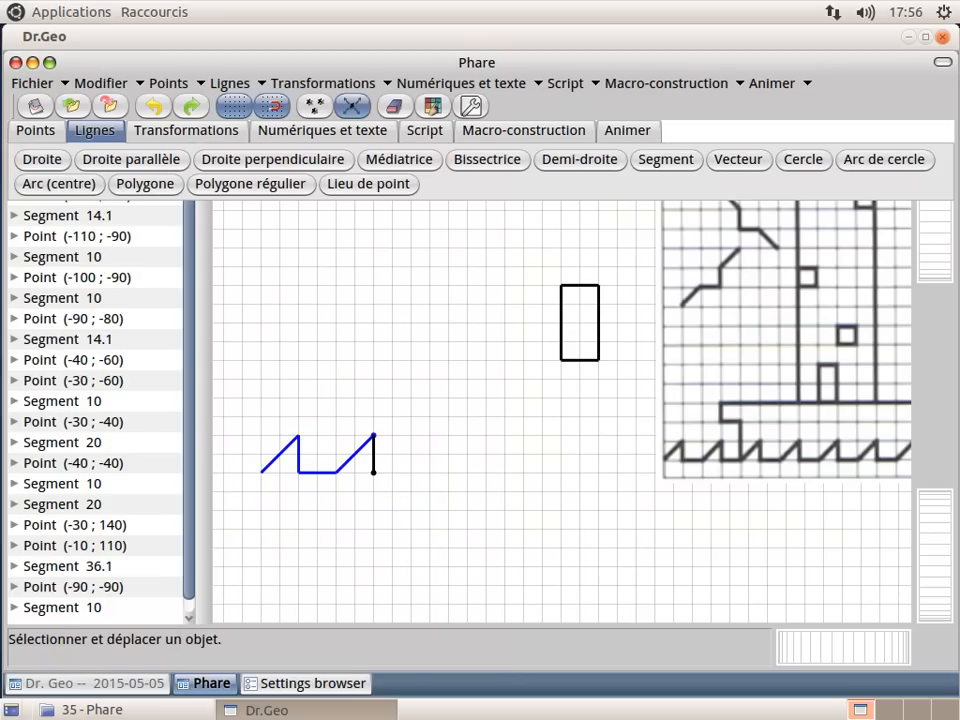
click(666, 160)
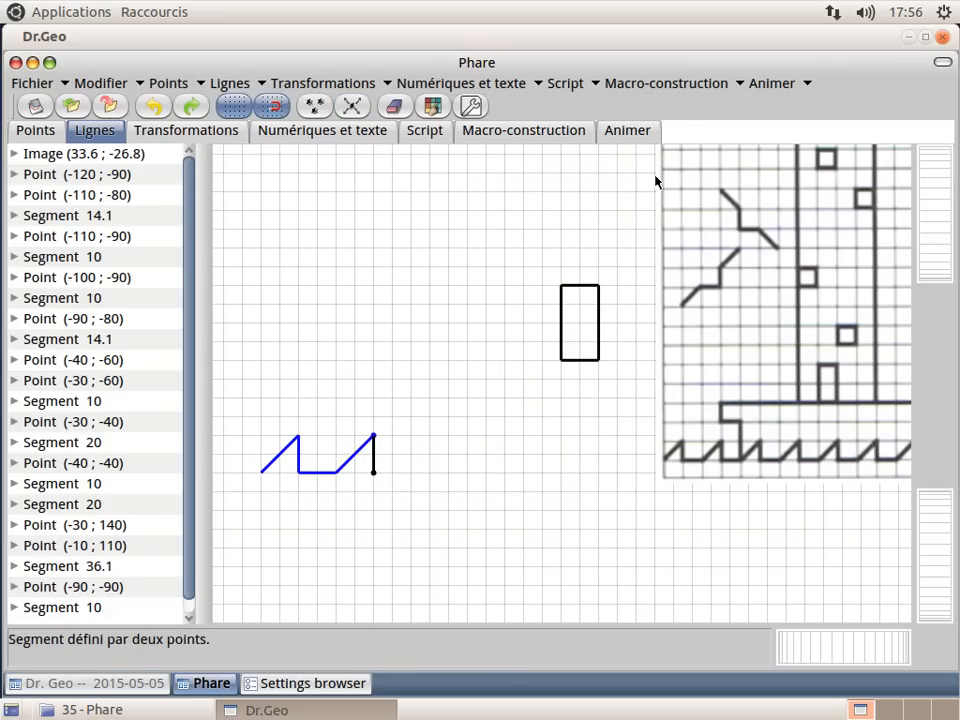
click(374, 472)
click(411, 472)
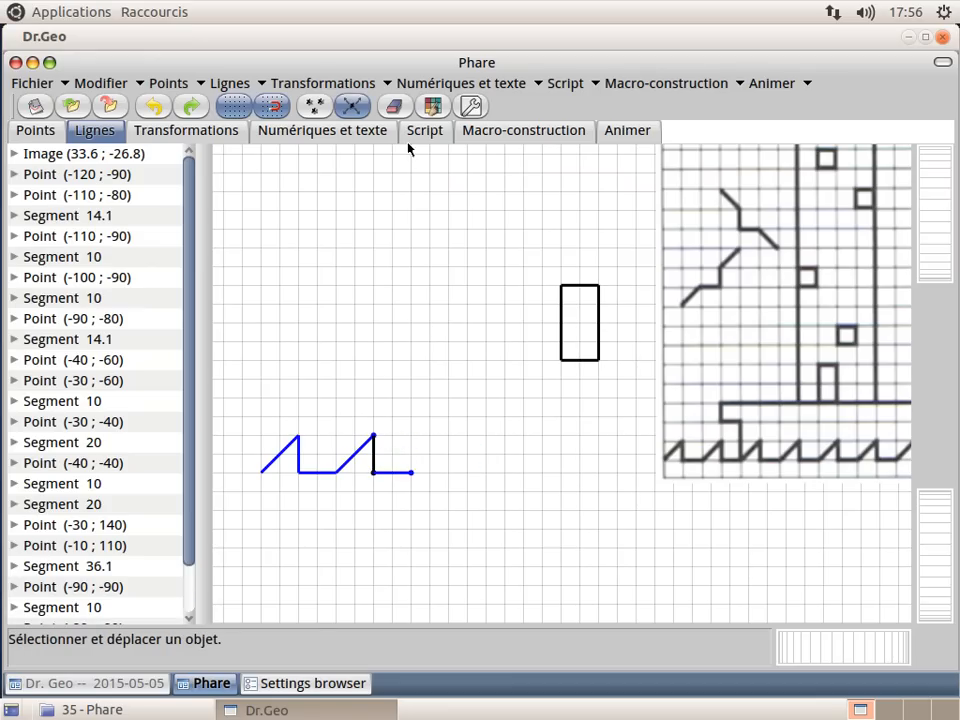
Step: Keep the construction tool active and extend the wave with connected segments, adding two more crests two grid squares high and a final horizontal segment
click(314, 108)
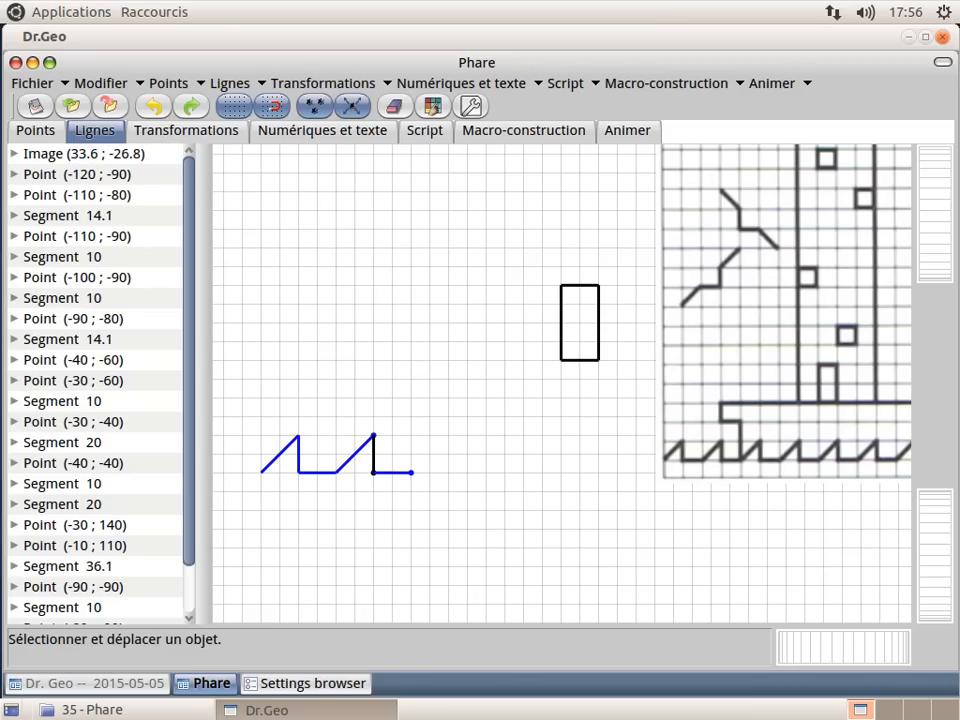
click(95, 131)
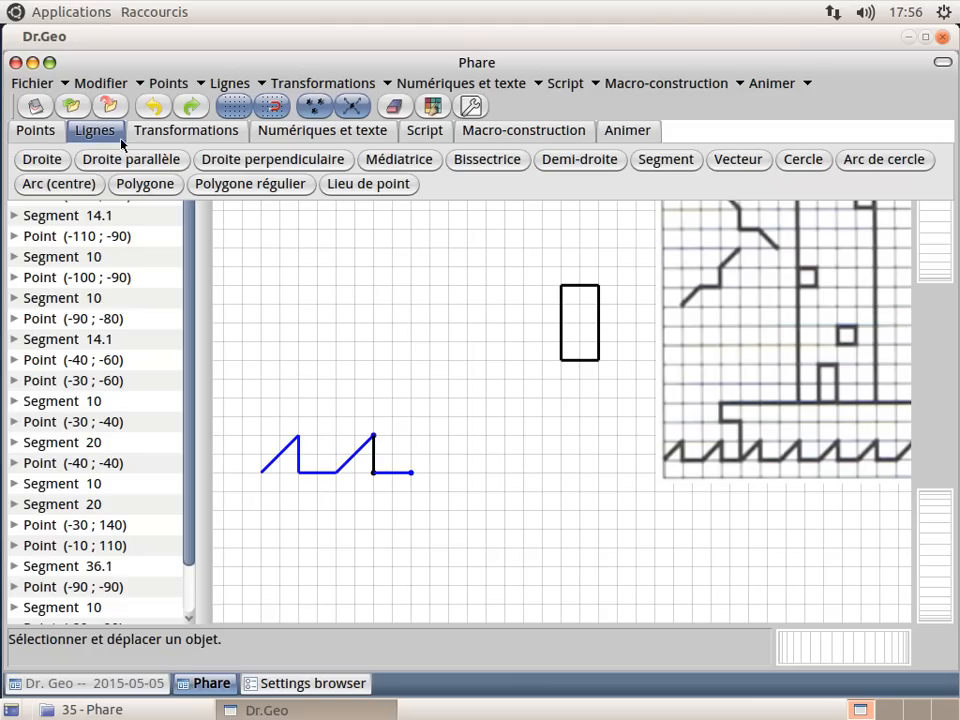
click(666, 159)
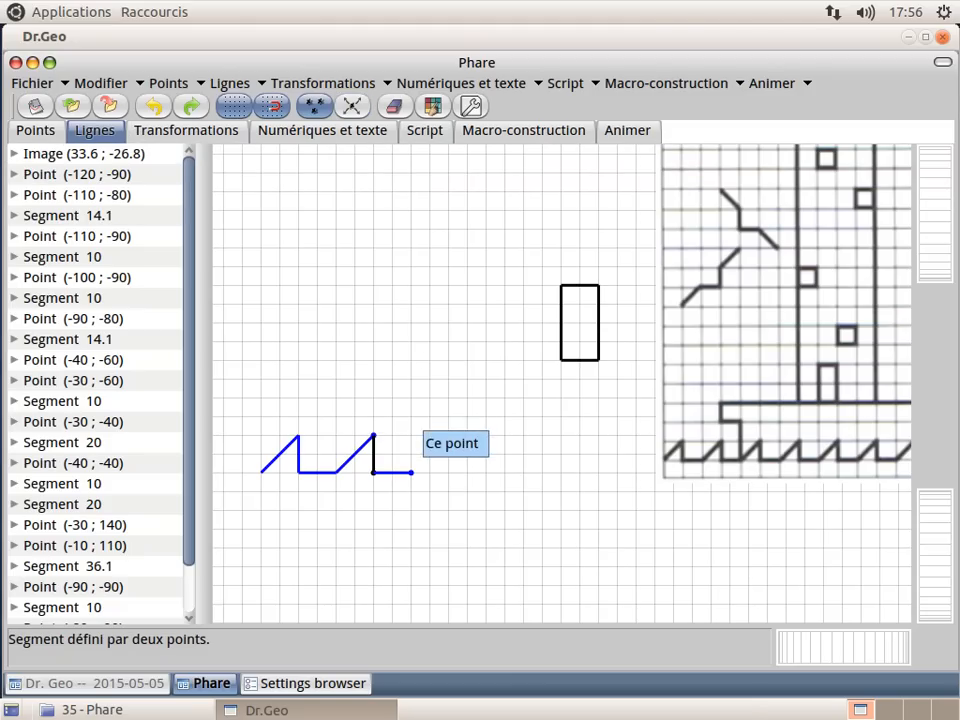
click(411, 472)
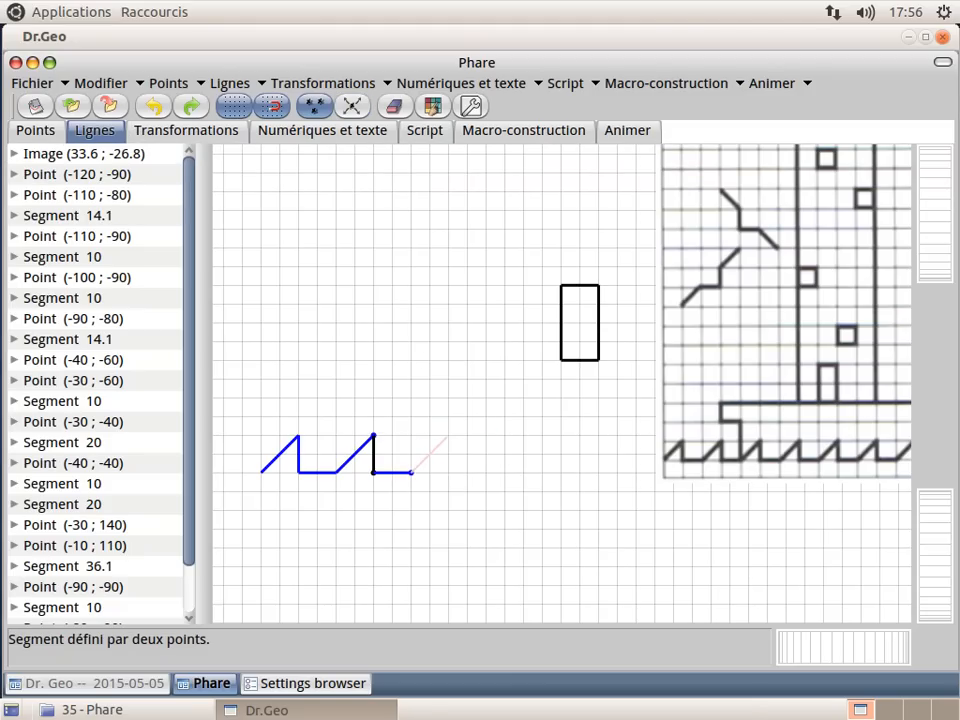
click(448, 436)
click(448, 436)
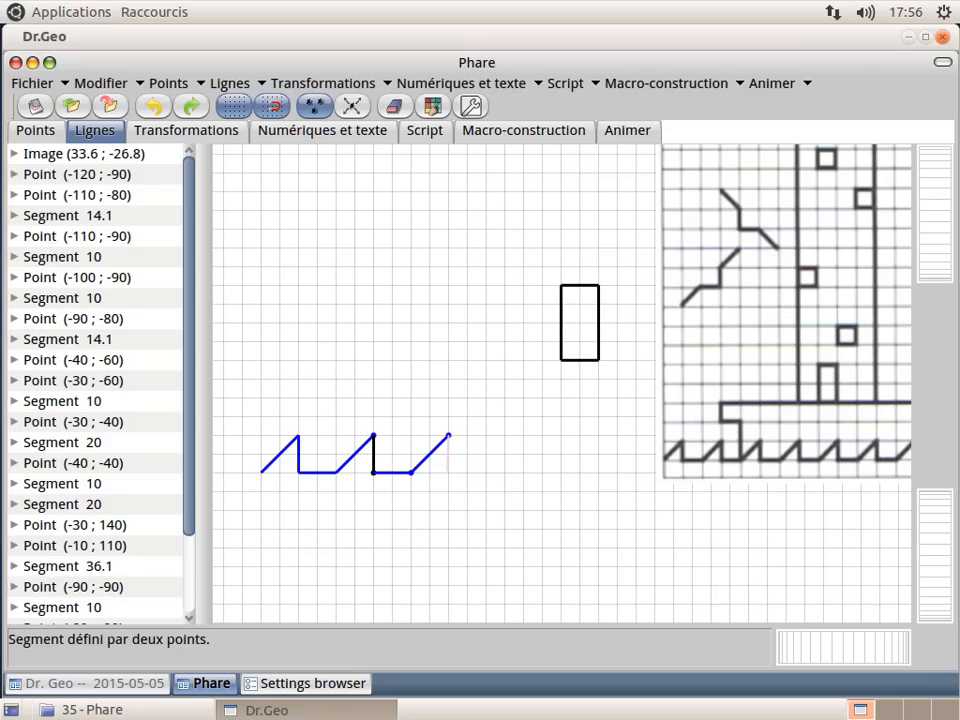
click(448, 472)
click(486, 472)
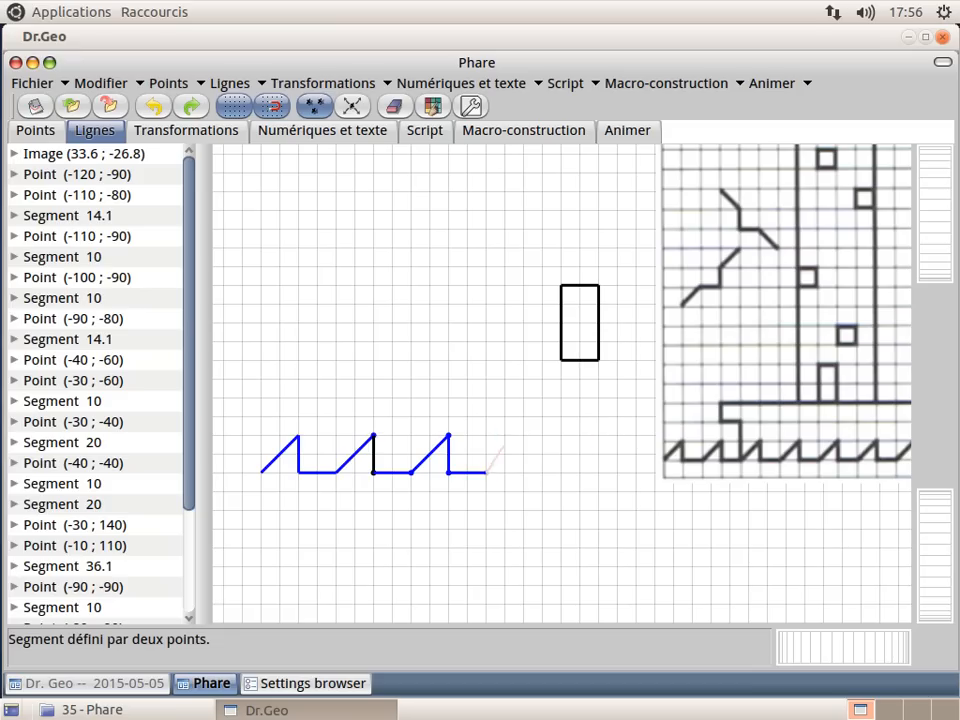
click(523, 436)
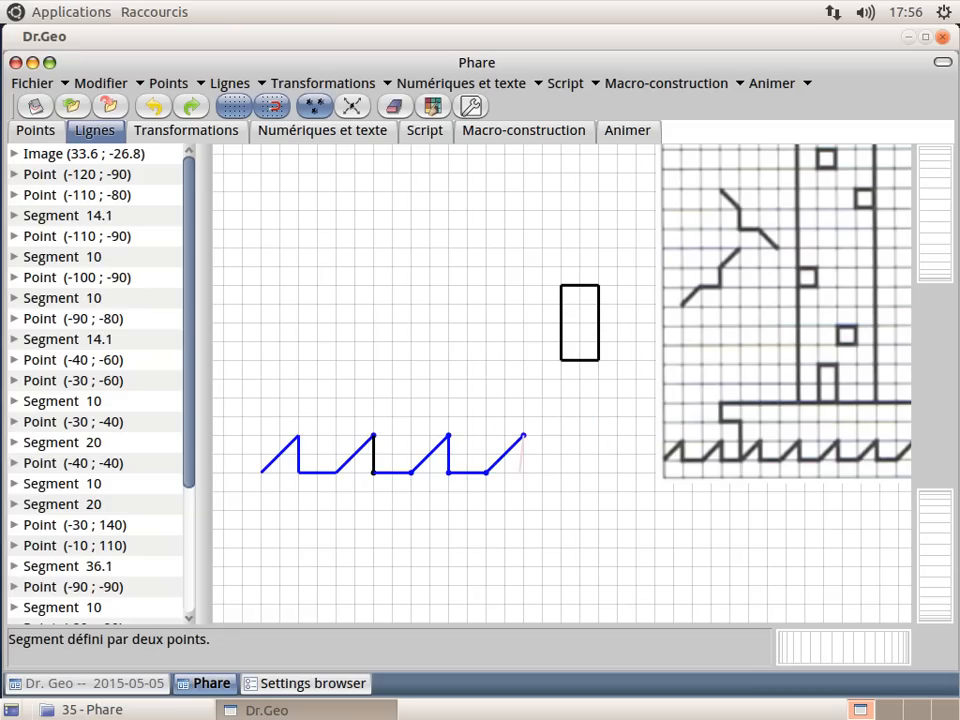
click(523, 472)
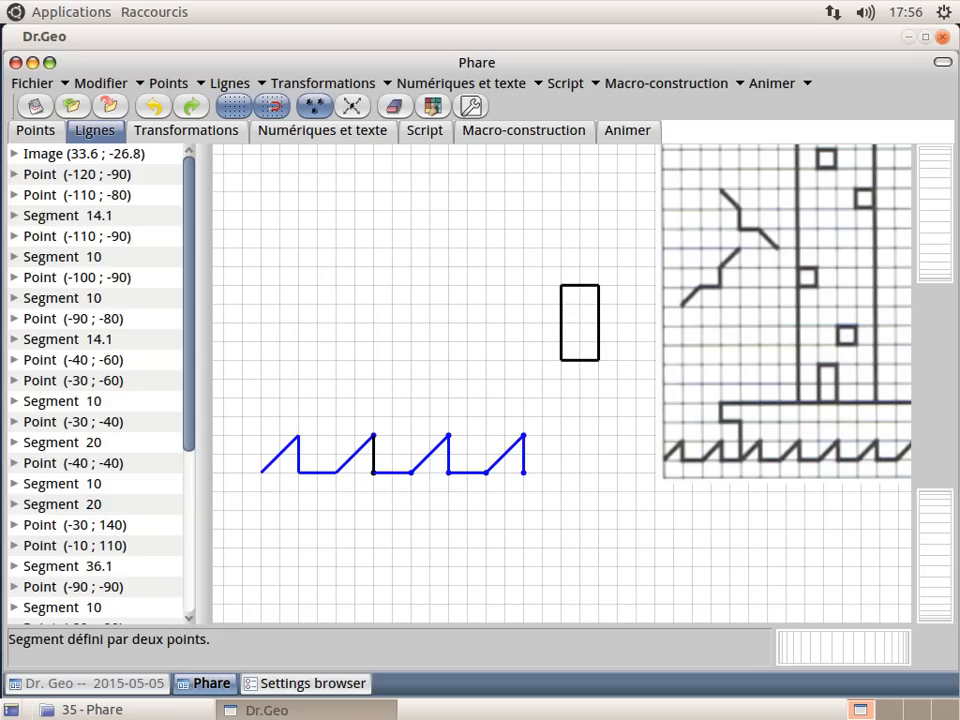
click(561, 472)
Step: Set the default Point and Segment colours to black in the style preferences
click(285, 684)
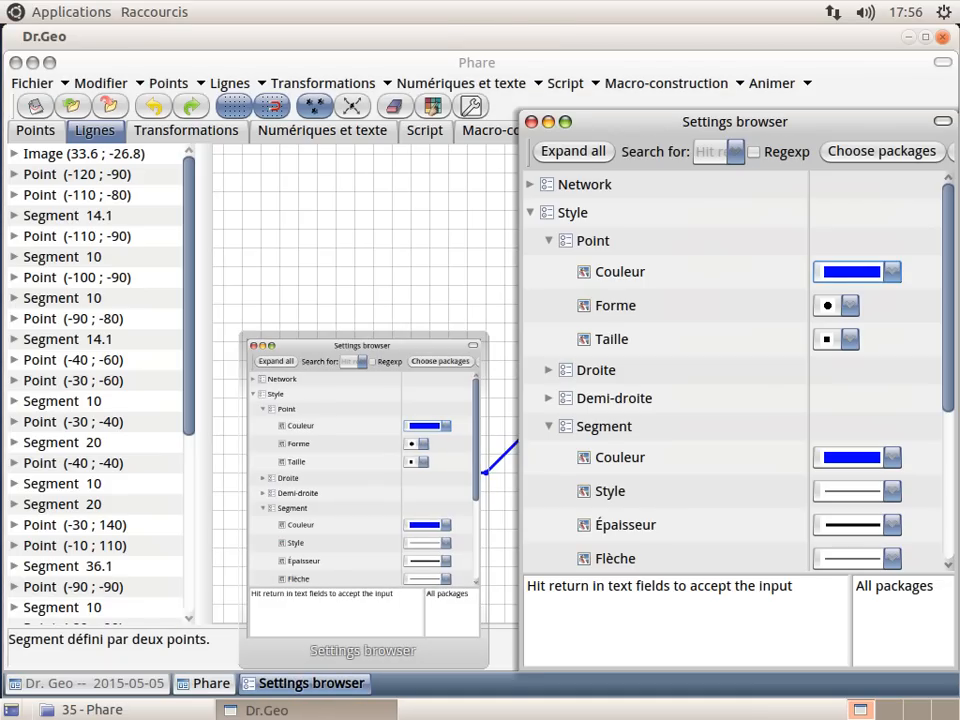
click(845, 272)
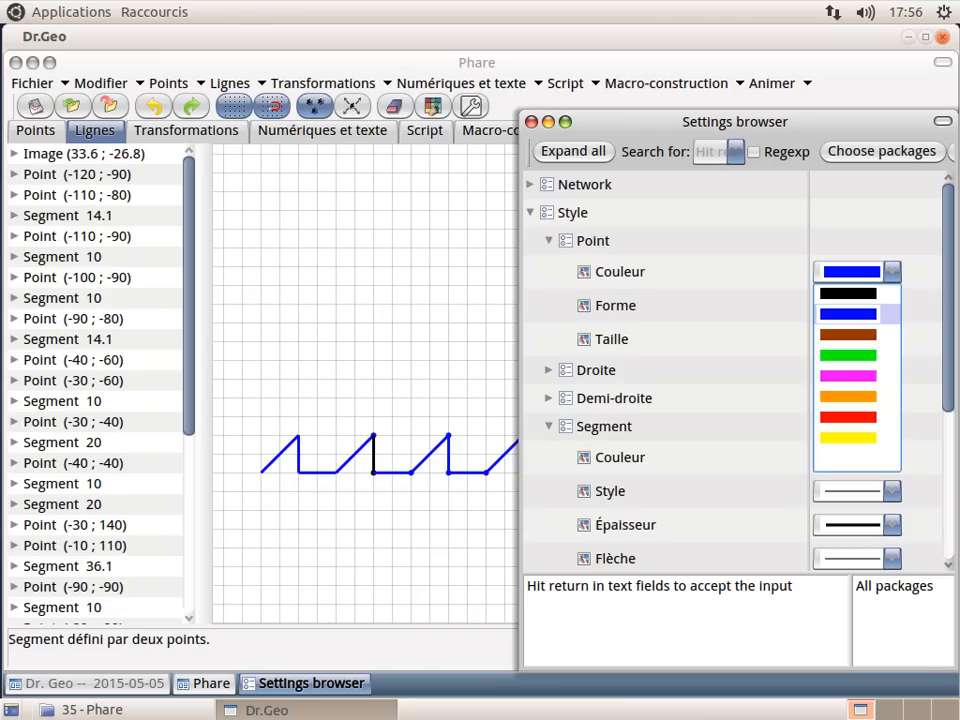
click(848, 293)
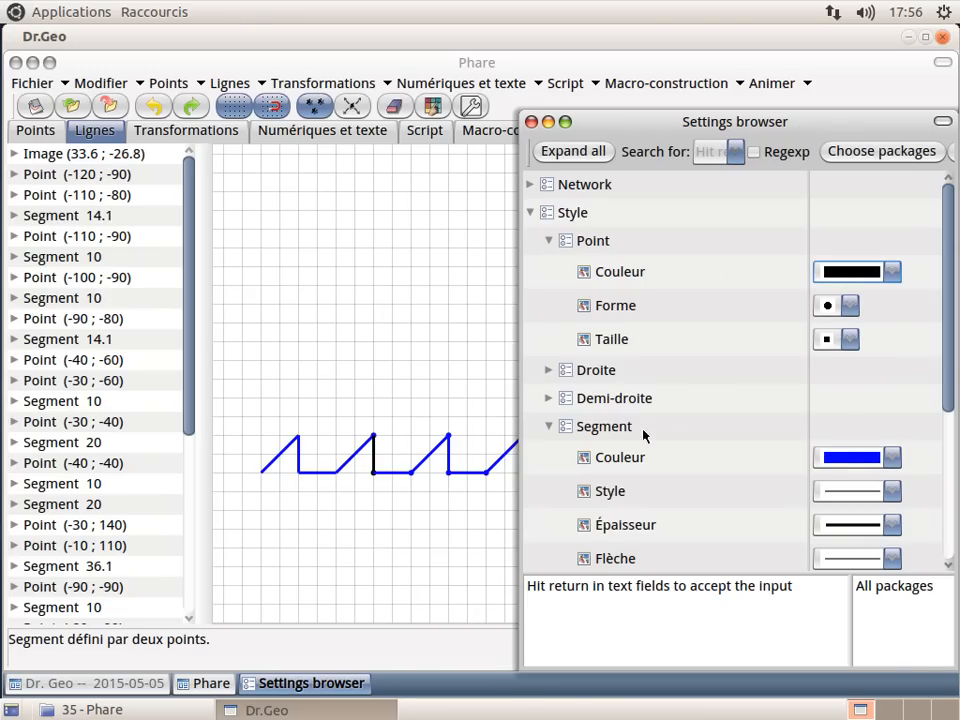
click(865, 459)
click(845, 479)
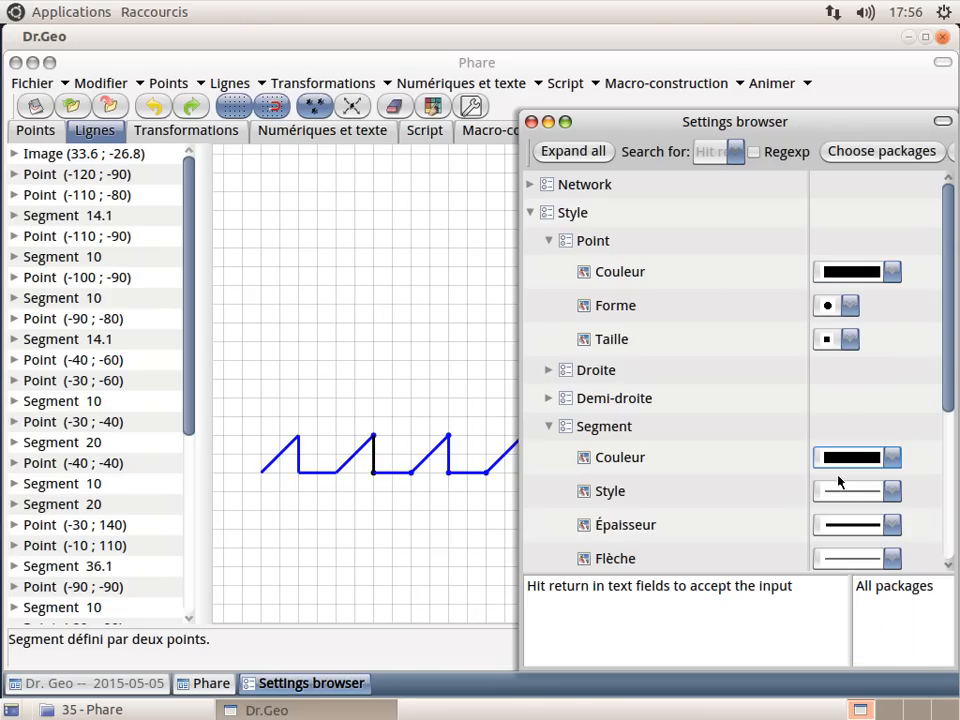
Step: Minimise the settings browser and draw connected black segments from the third wave's left foot: four grid squares up, two left and two up
click(548, 122)
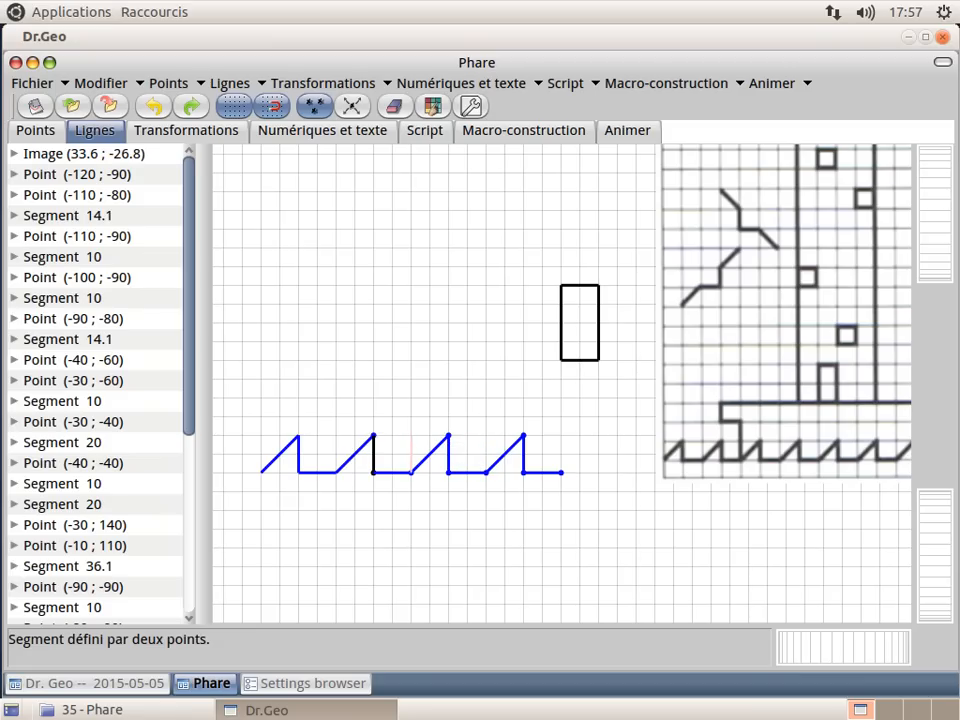
click(411, 398)
click(411, 398)
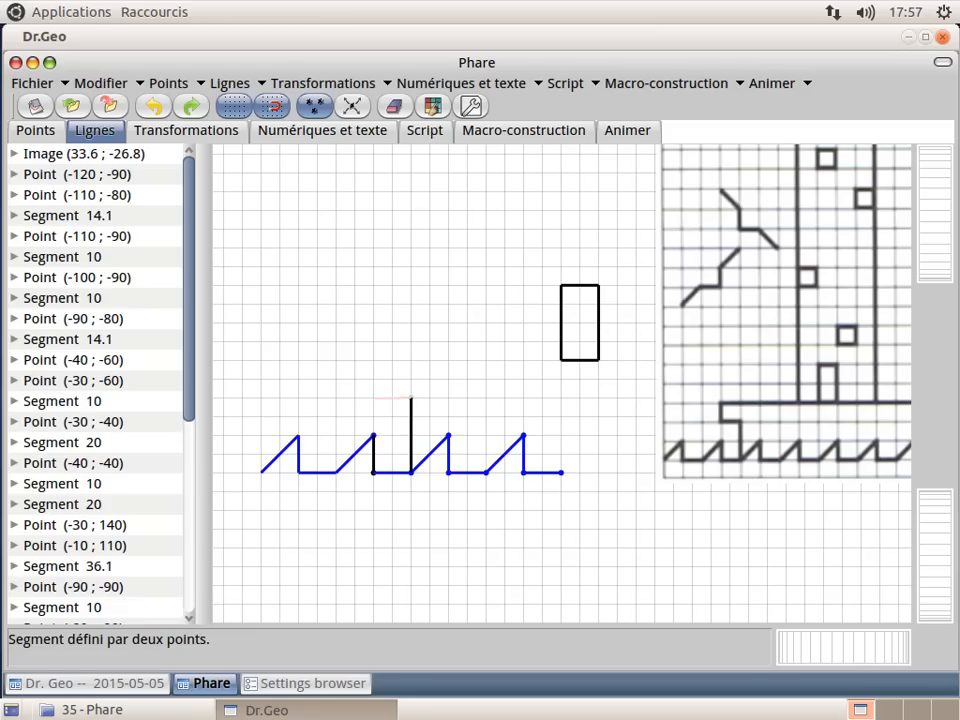
click(373, 398)
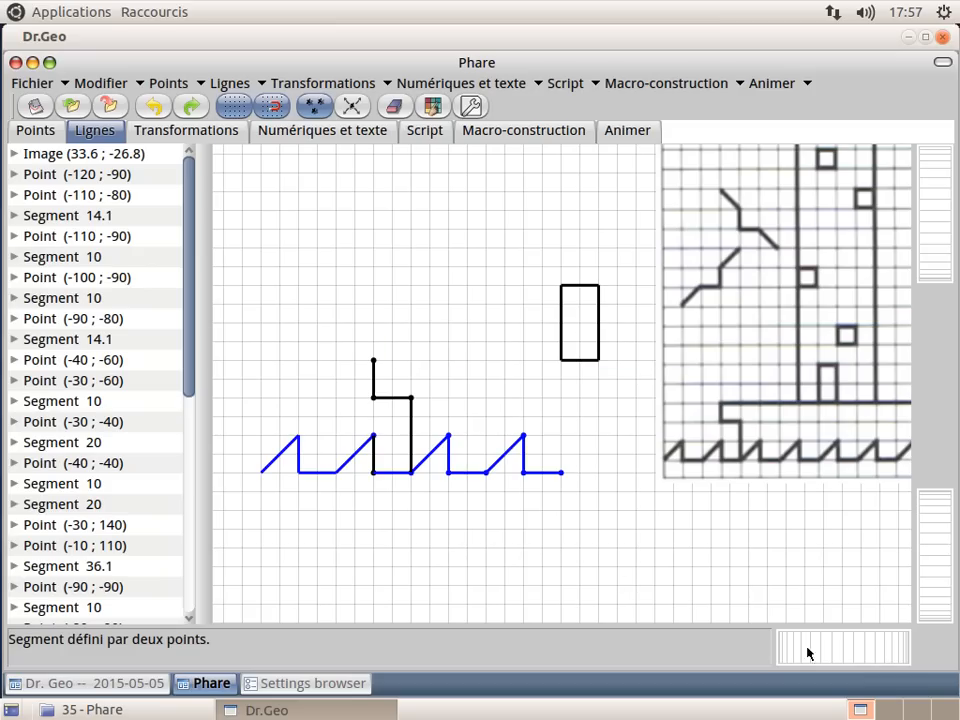
drag(808, 653, 282, 645)
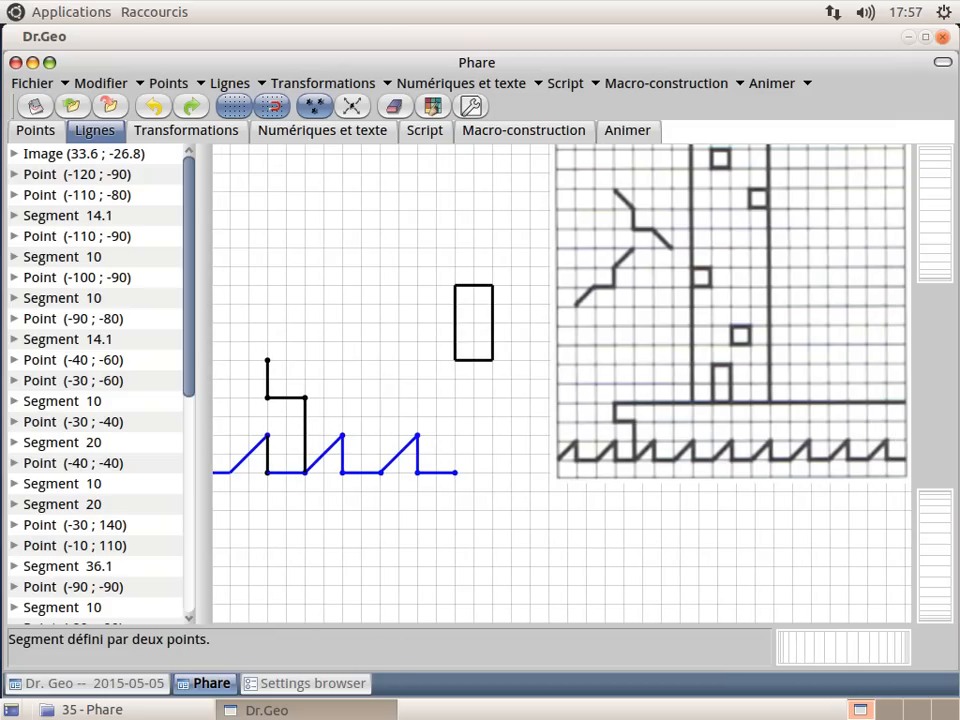
click(755, 397)
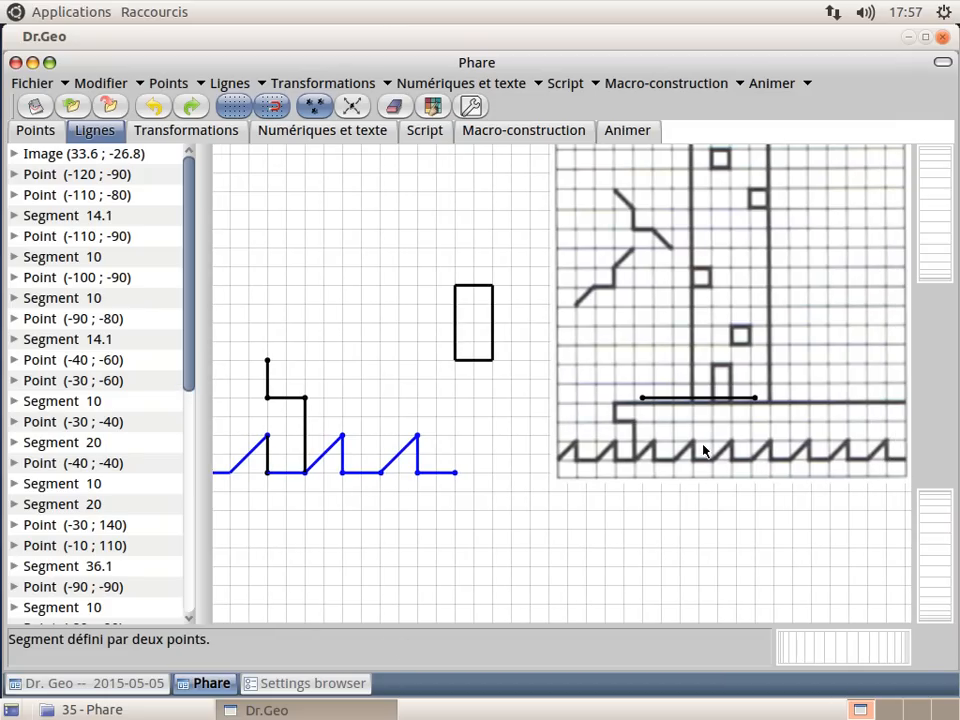
click(153, 105)
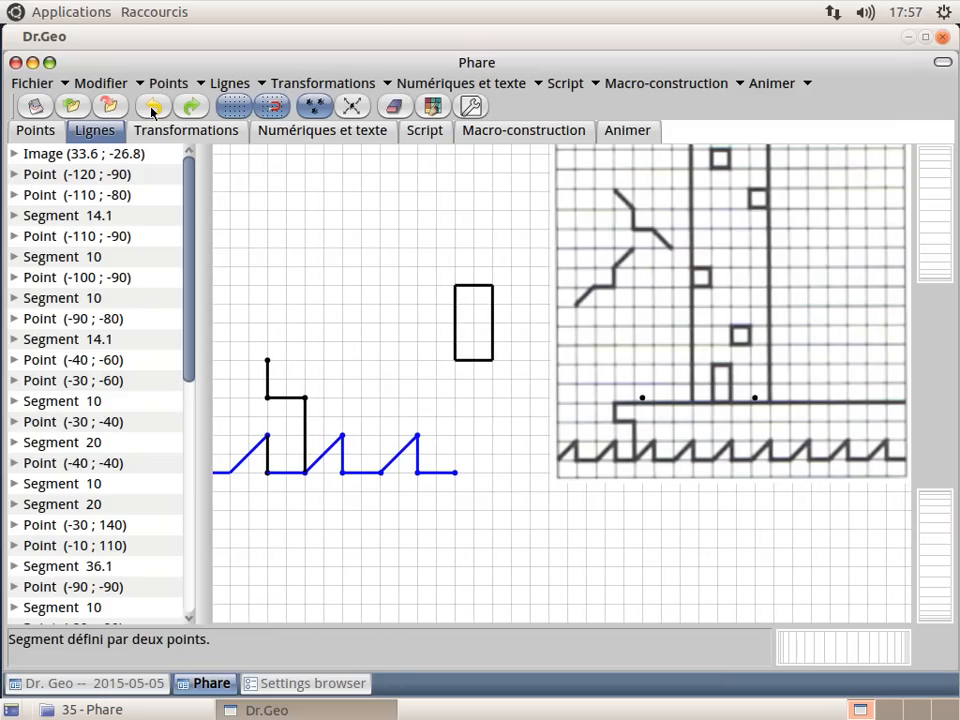
click(153, 105)
click(153, 105)
Step: Move the reference image rightward and draw a horizontal segment 21 grid squares long rightward from the black outline's upper end
click(352, 105)
drag(621, 253, 756, 266)
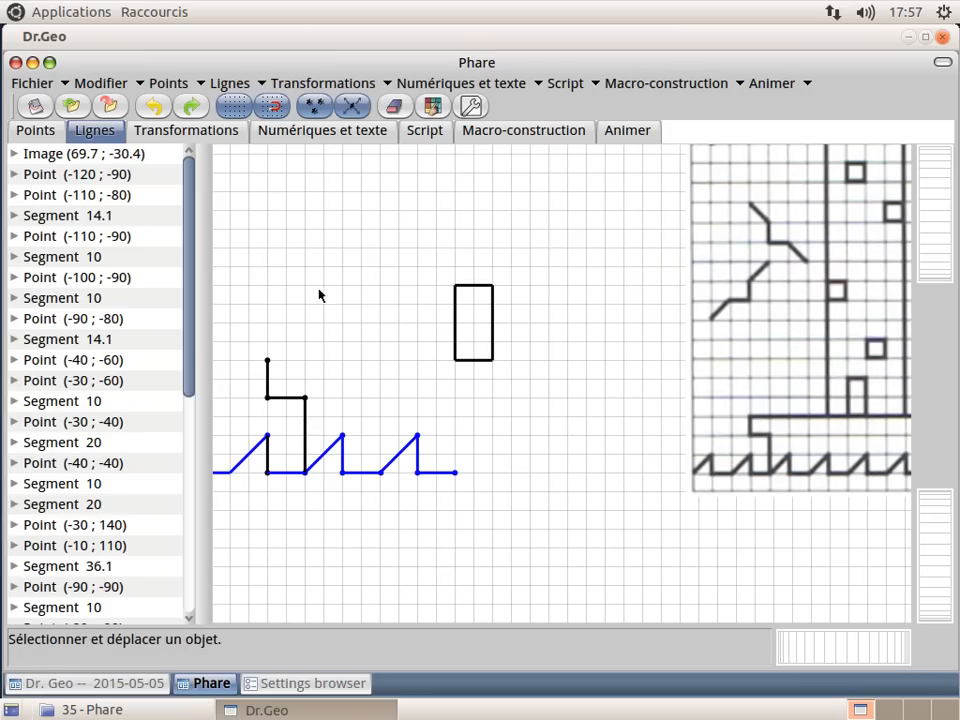
click(84, 133)
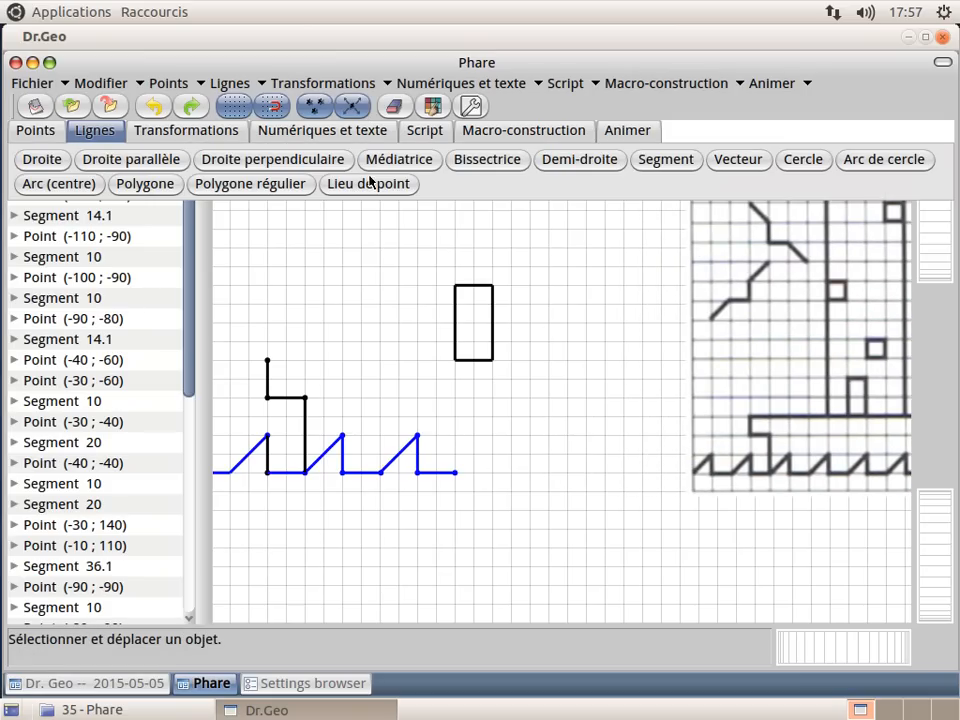
click(652, 166)
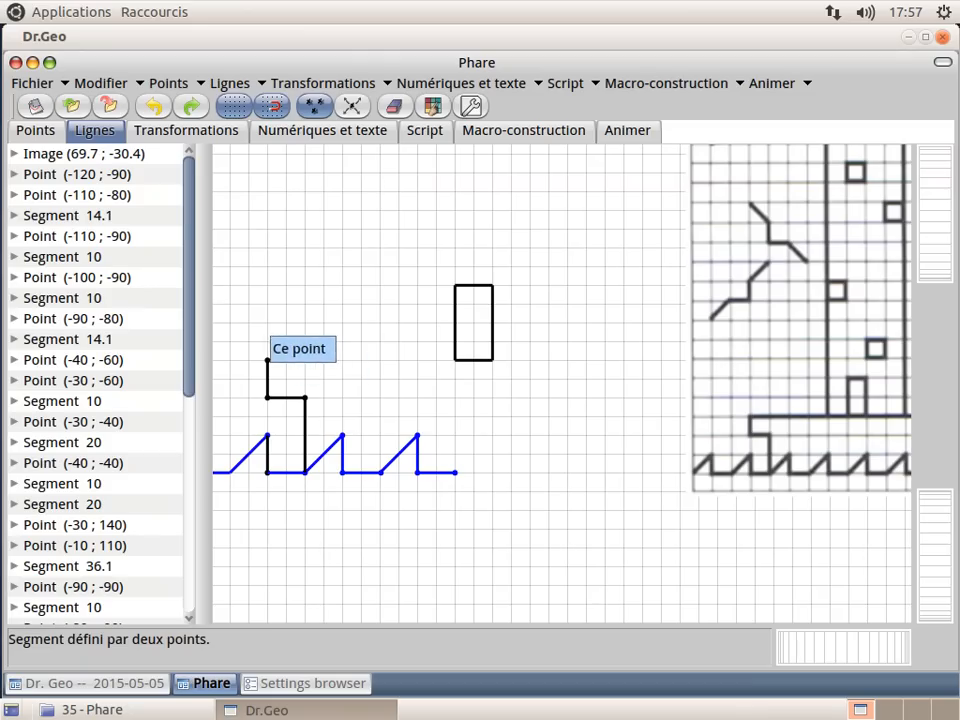
click(268, 361)
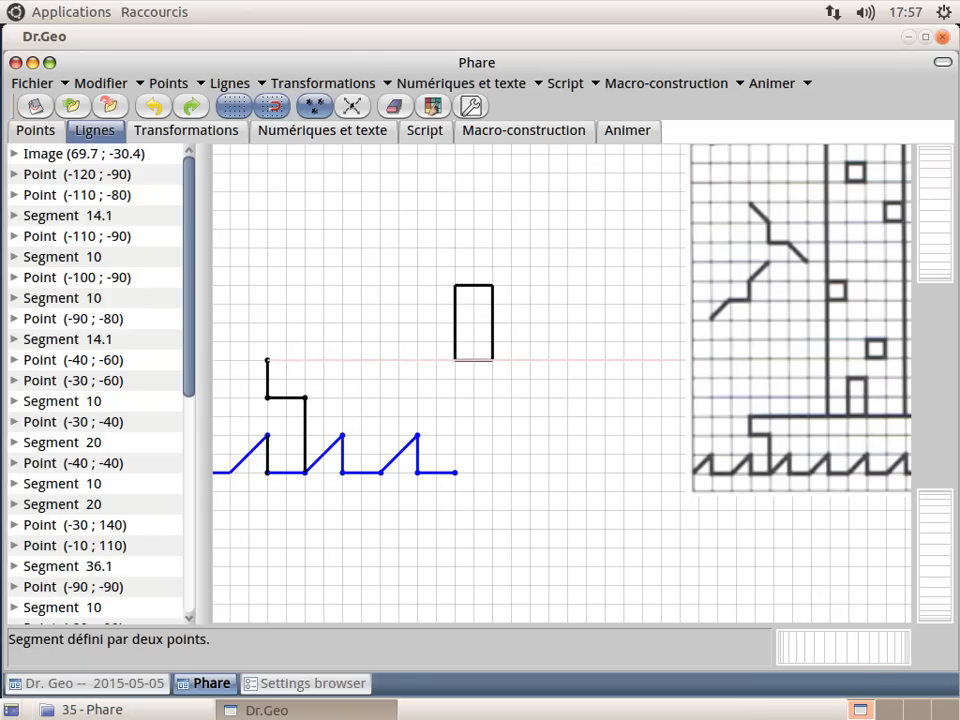
click(661, 360)
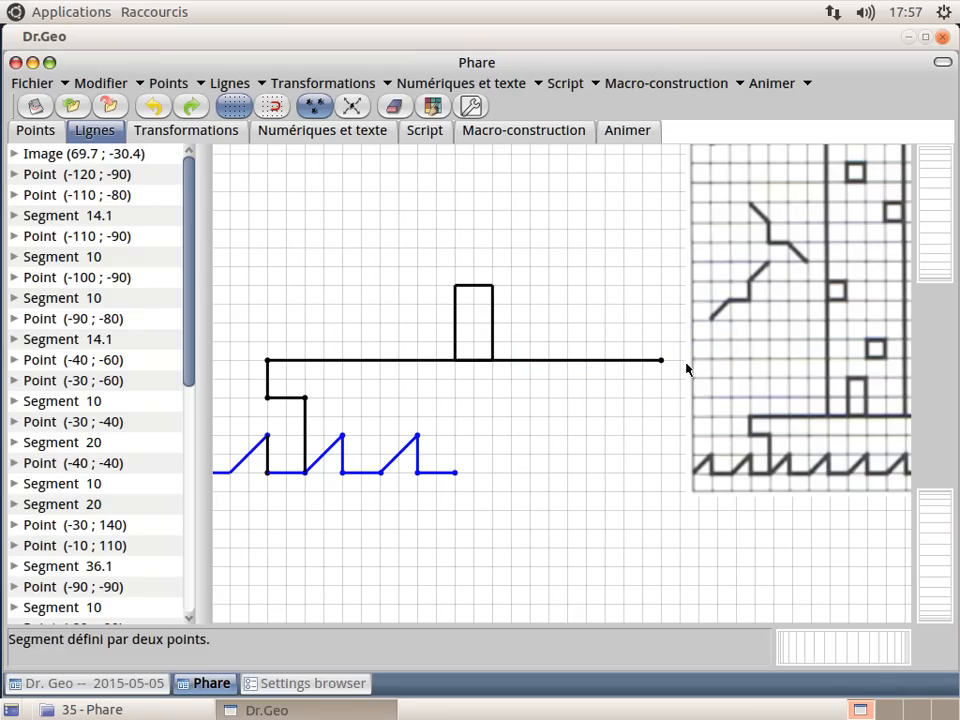
Step: Turn on grid snapping and try to move the right endpoint of the long horizontal segment slightly left
click(272, 105)
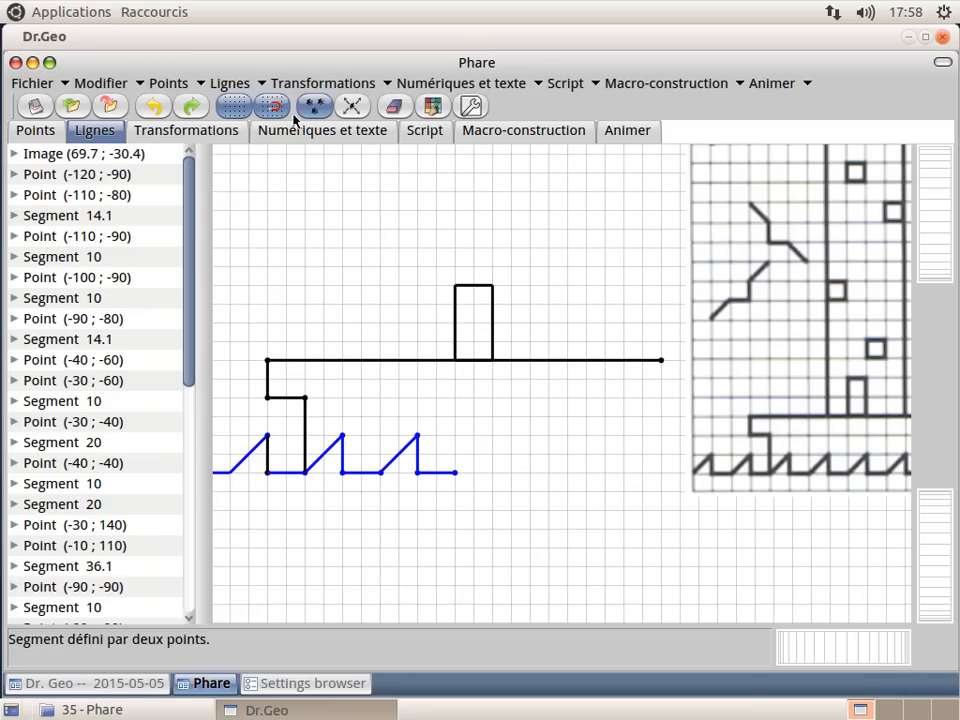
key(Escape)
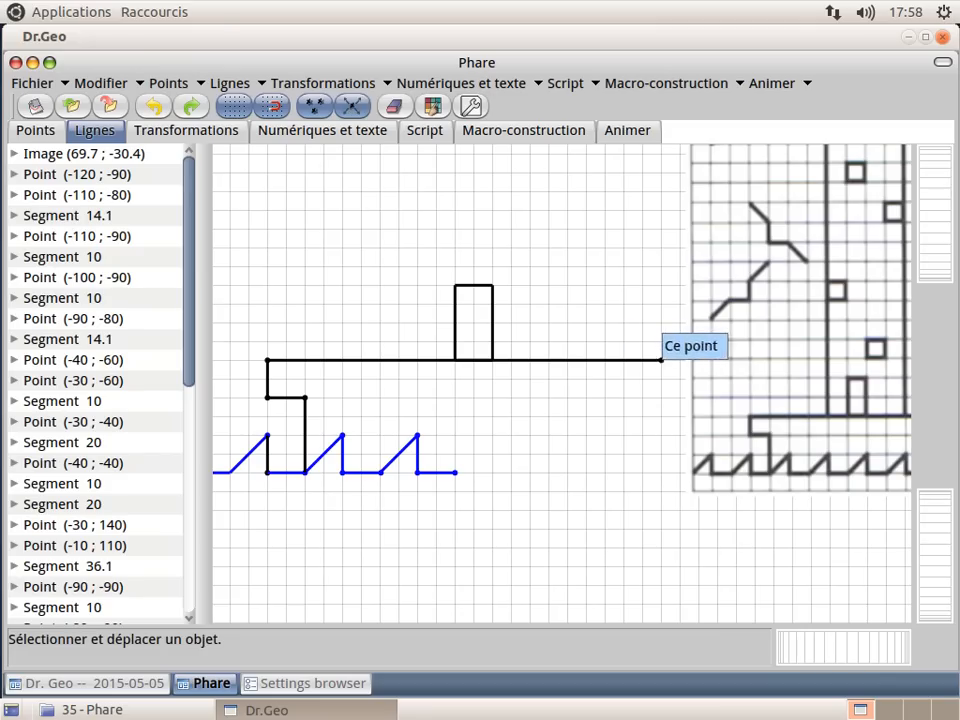
mouse_move(660, 359)
mouse_down()
mouse_move(604, 359)
mouse_move(643, 359)
mouse_up()
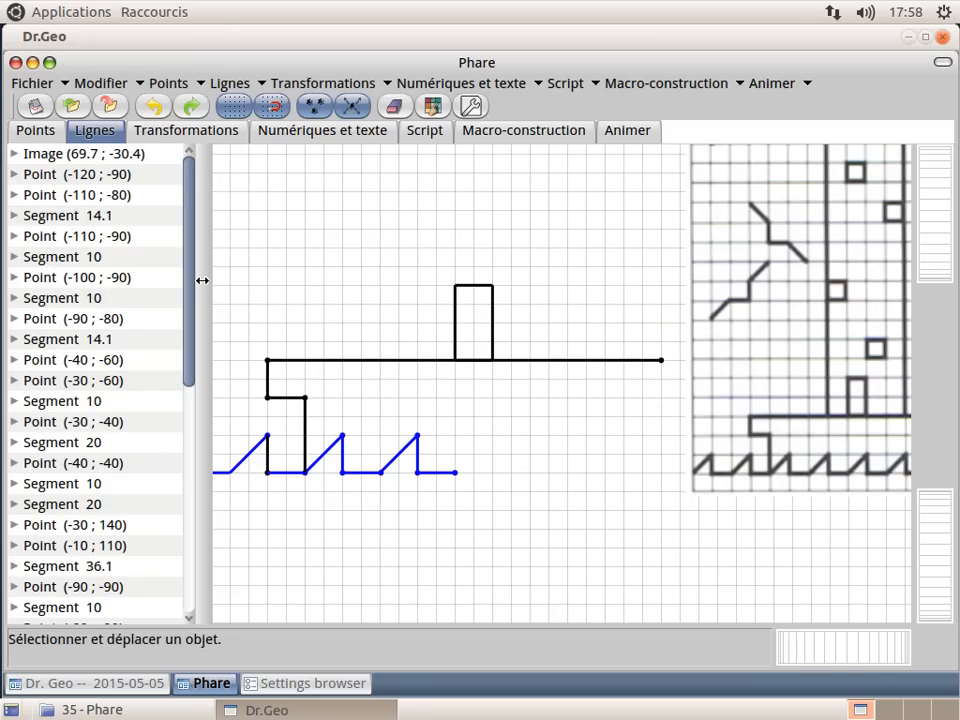
Step: Narrow the object list and adjust the zoom and view to show more of the drawing beside the reference image
drag(202, 281, 56, 281)
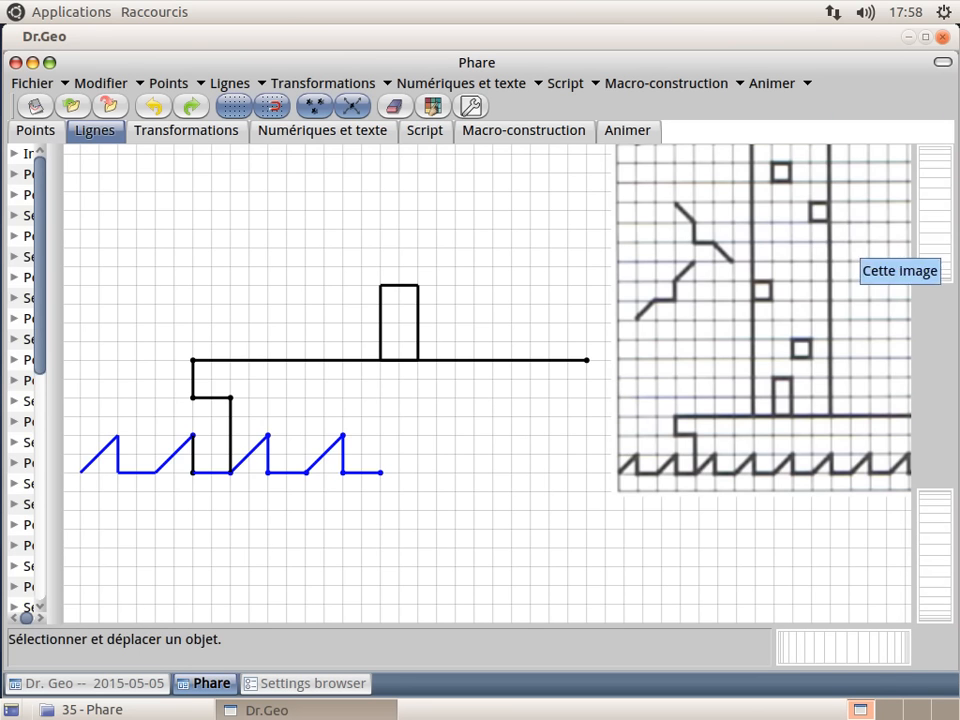
click(935, 222)
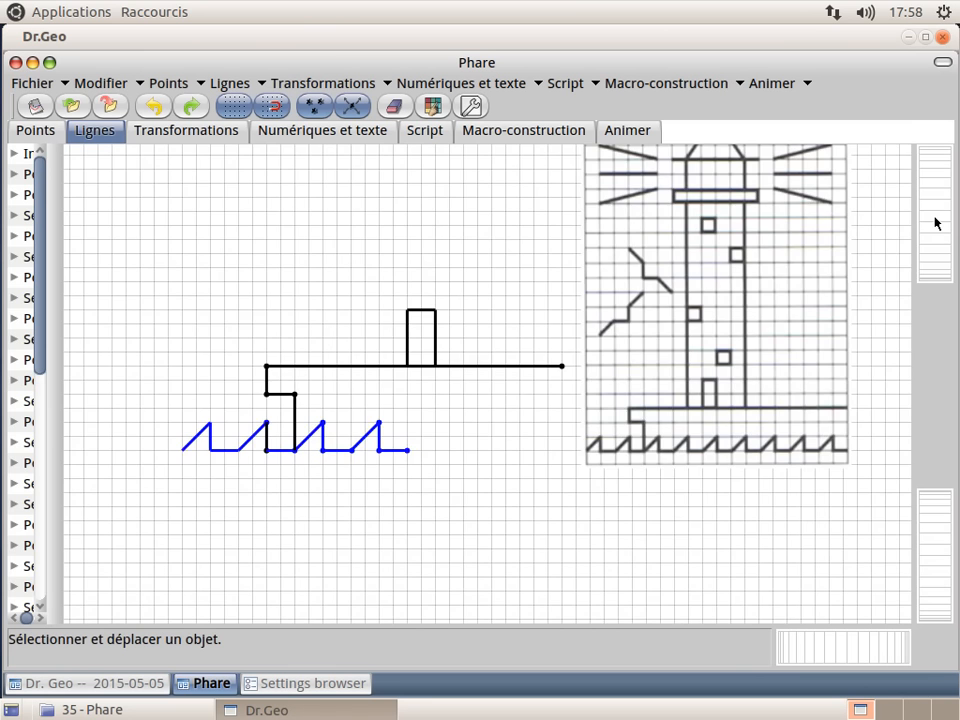
click(935, 222)
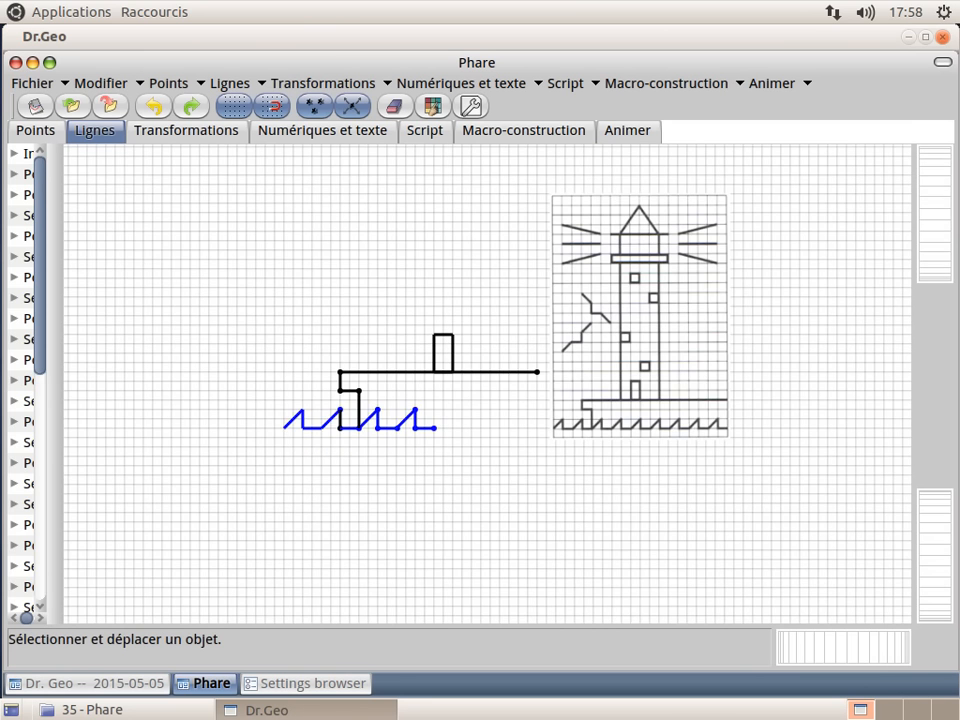
click(935, 236)
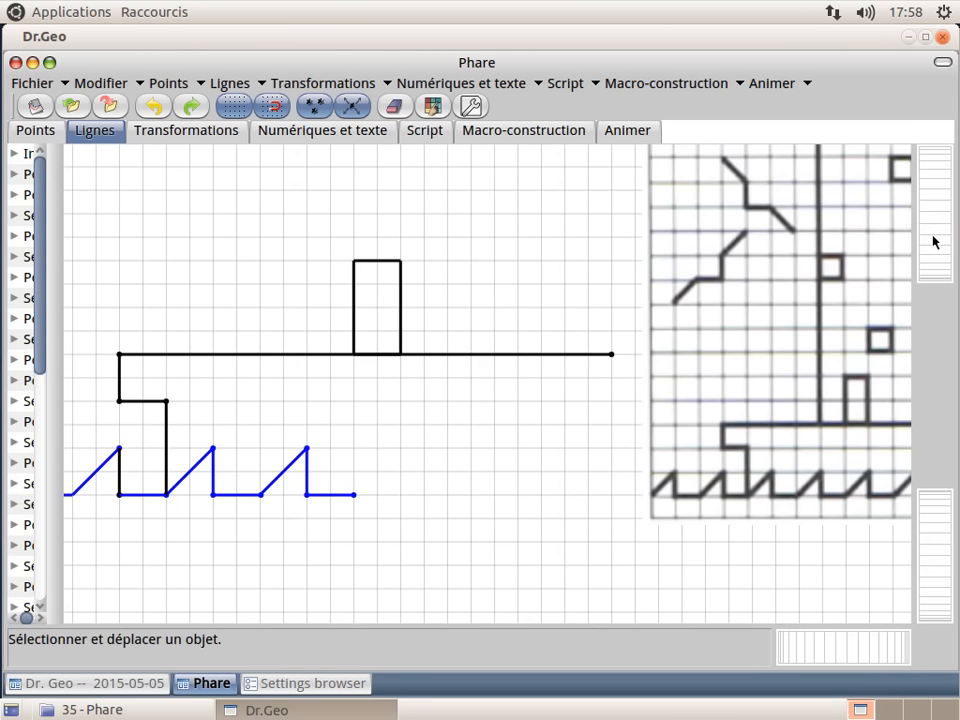
drag(933, 237, 933, 236)
mouse_move(508, 438)
mouse_down()
mouse_move(501, 526)
mouse_move(509, 534)
mouse_up()
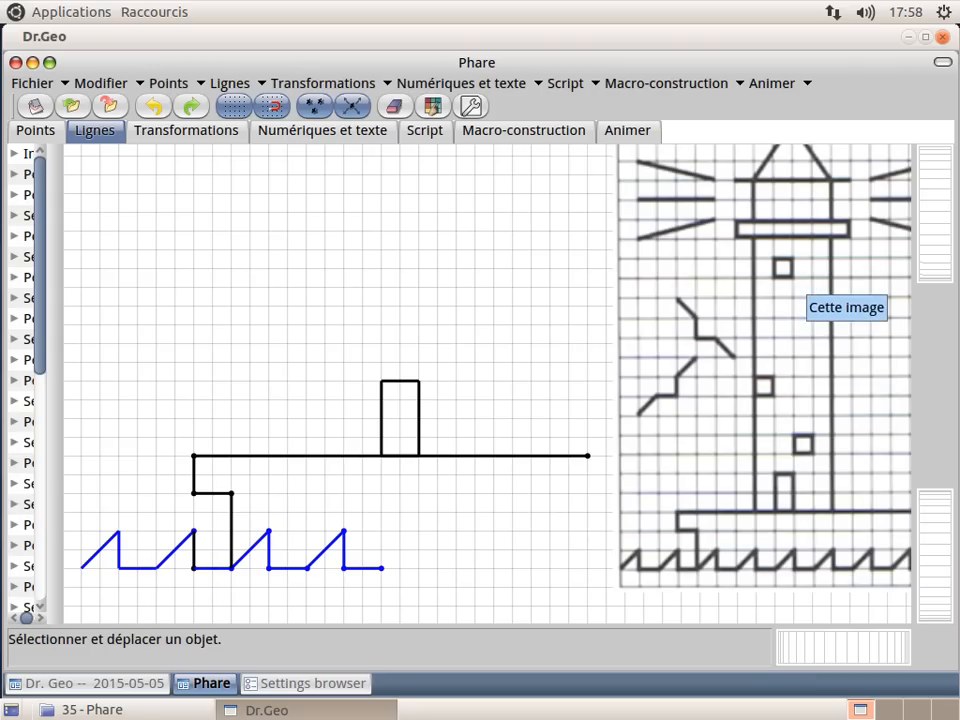
Step: Move the reference image left across the drawing, then reposition it beside the end of the long horizontal segment
drag(815, 290, 621, 321)
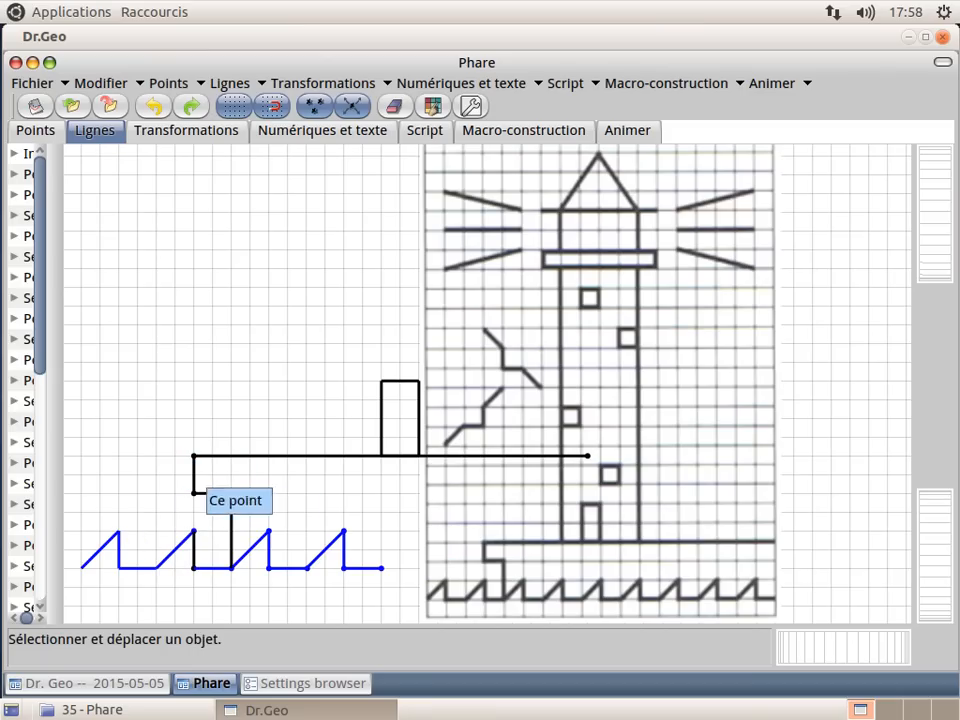
mouse_move(269, 531)
mouse_down()
mouse_move(273, 521)
mouse_move(272, 533)
mouse_up()
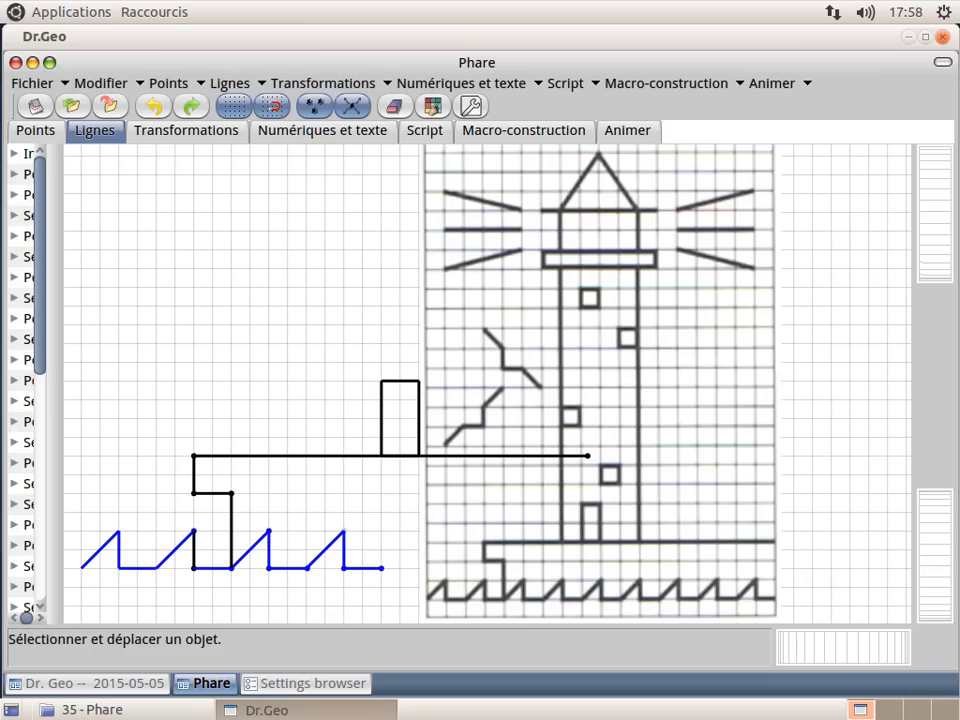
drag(590, 320, 743, 310)
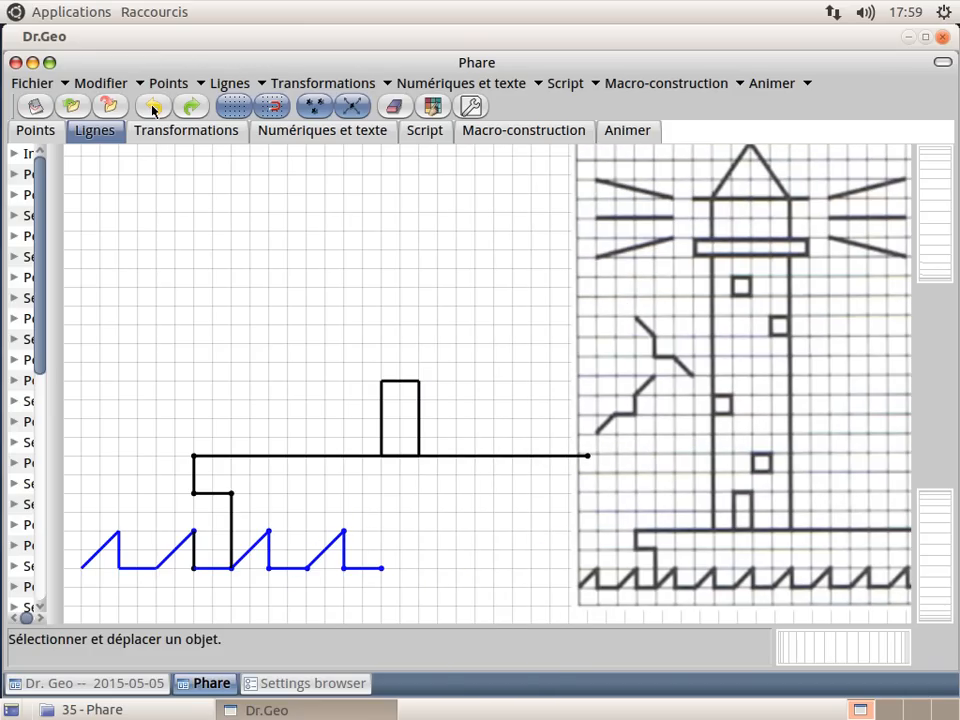
click(396, 106)
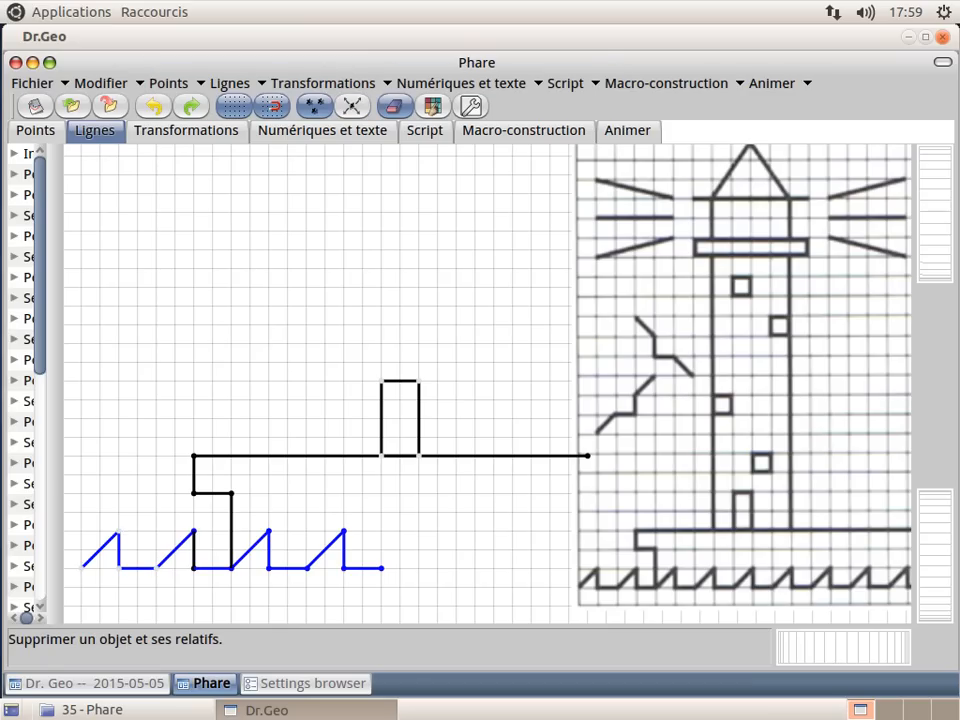
click(349, 108)
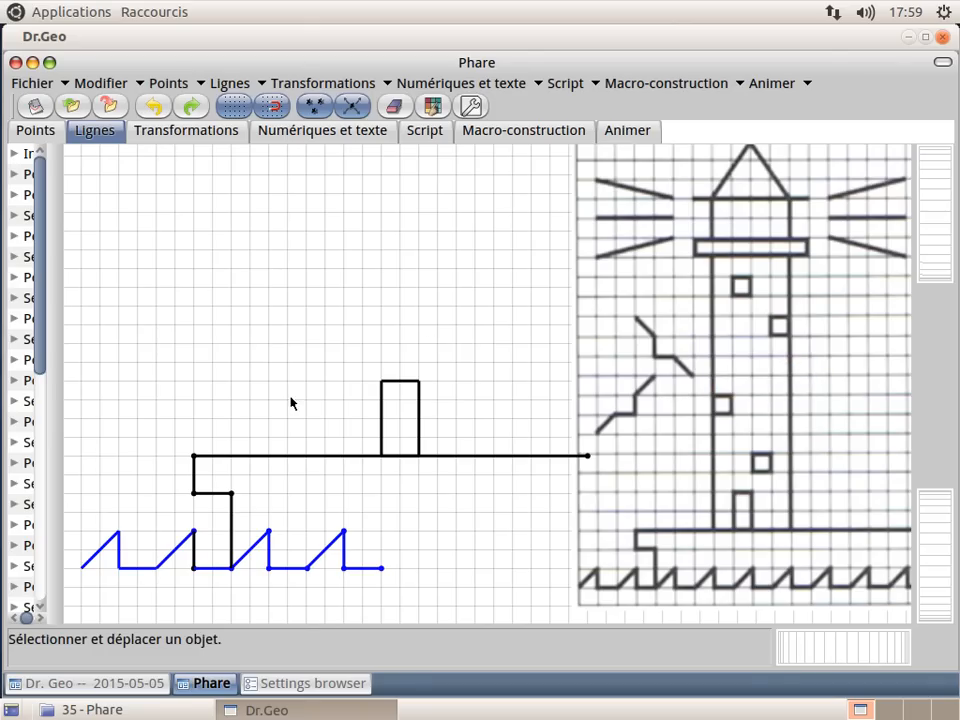
Step: Load Phare solution.fgeo from the 35 - Phare folder into Dr.Geo and bring Dr.Geo to the front
click(150, 709)
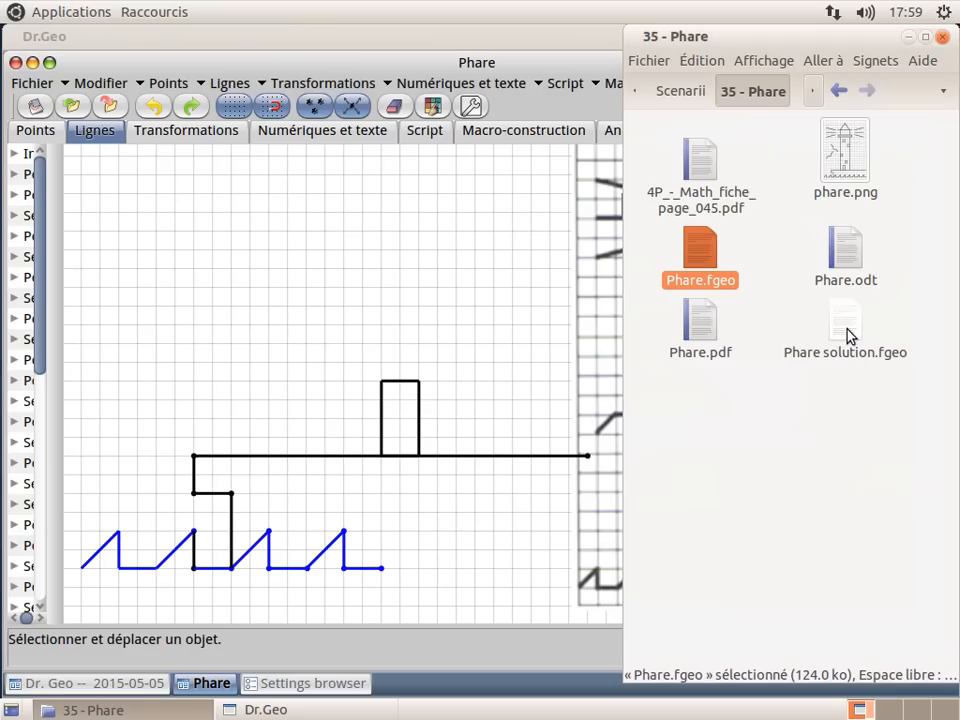
drag(847, 336, 445, 330)
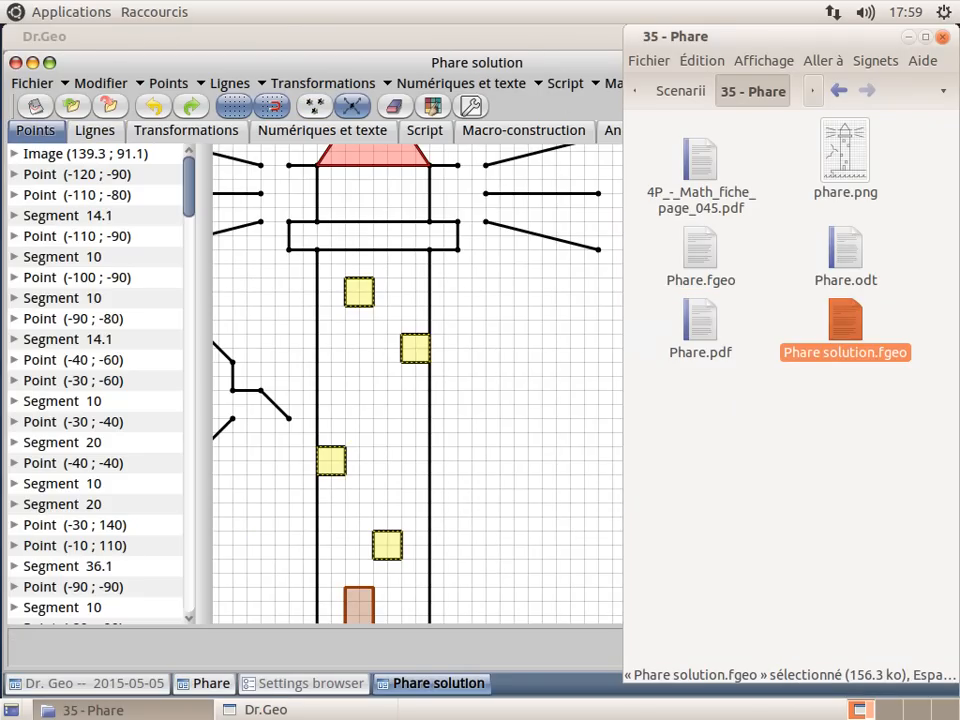
click(617, 107)
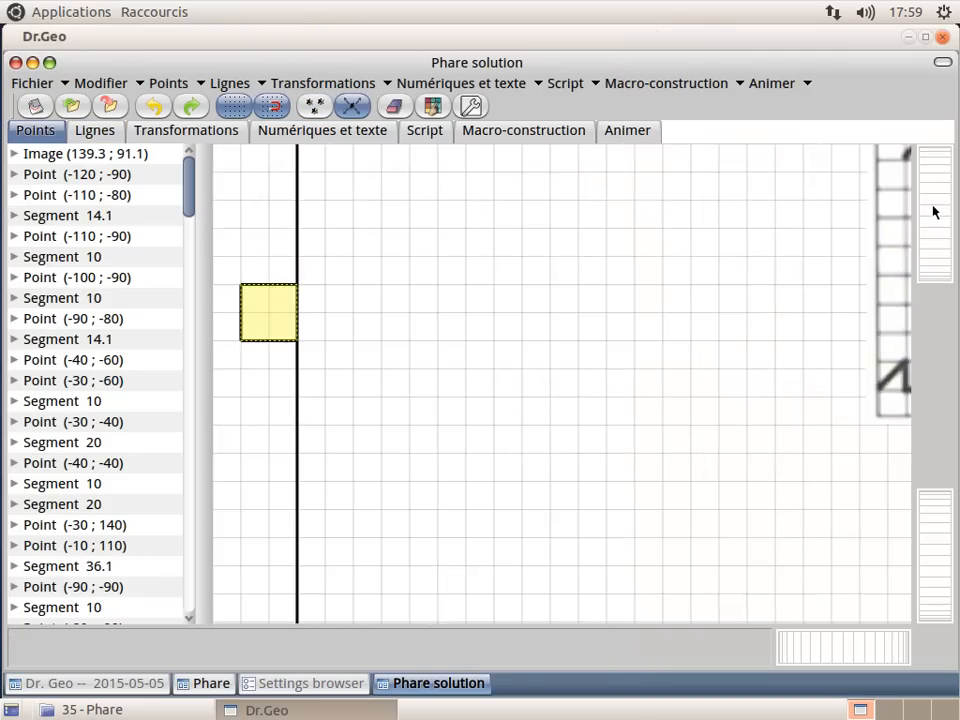